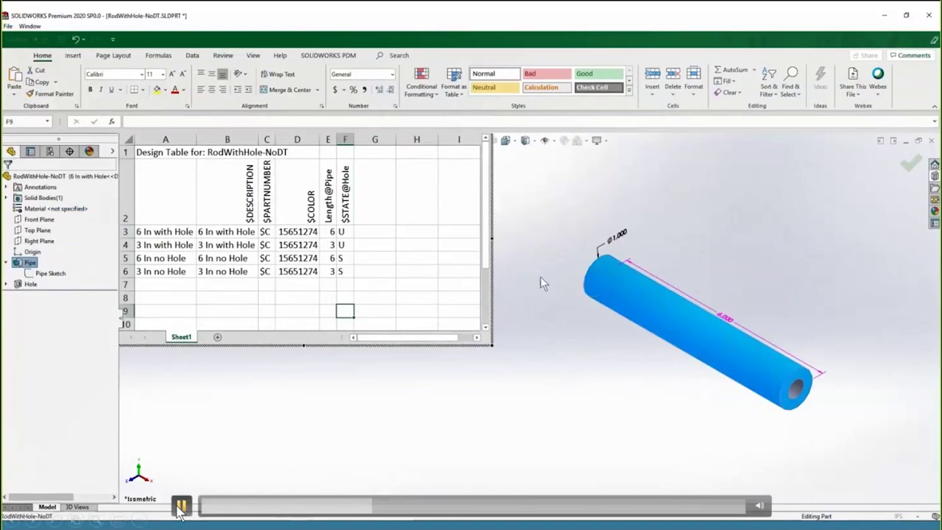
Step: Add the pipe diameter as a new design table column, entering 1 for 6 In no Hole and 1.25 for both 3 In configurations
click(377, 198)
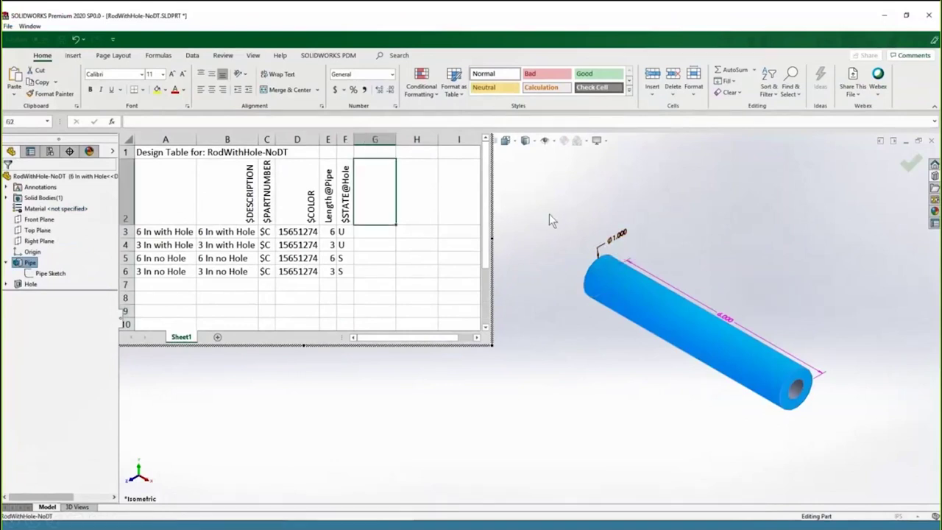
click(624, 235)
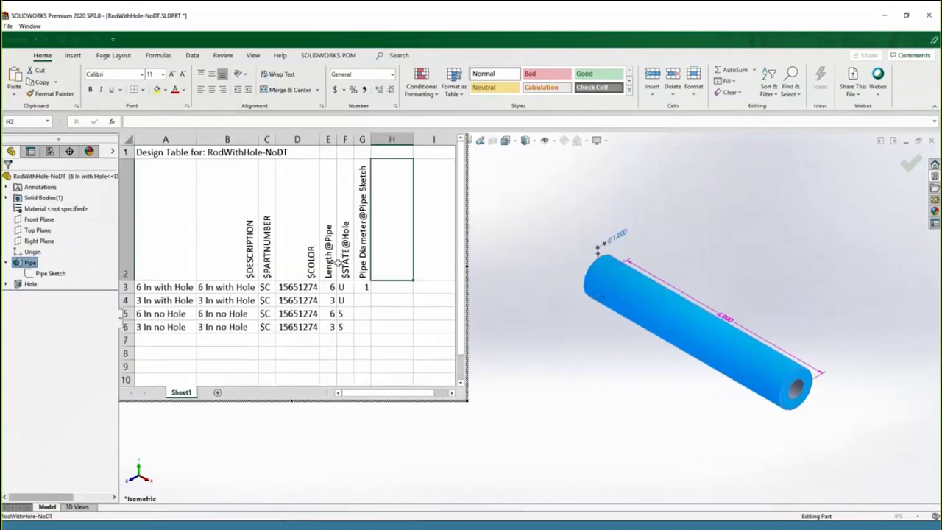
click(362, 300)
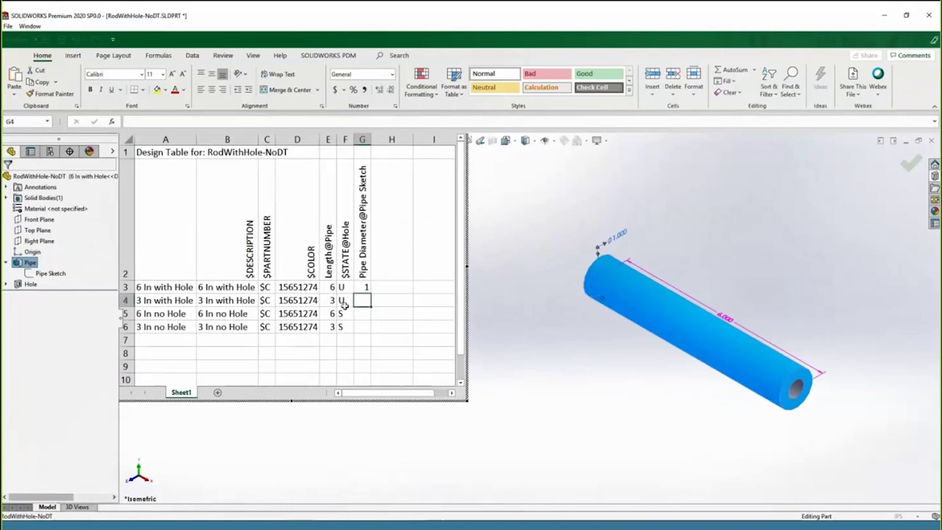
click(364, 315)
text(1)
click(364, 300)
text(1.25)
key(Escape)
click(364, 326)
text(1.25)
key(Return)
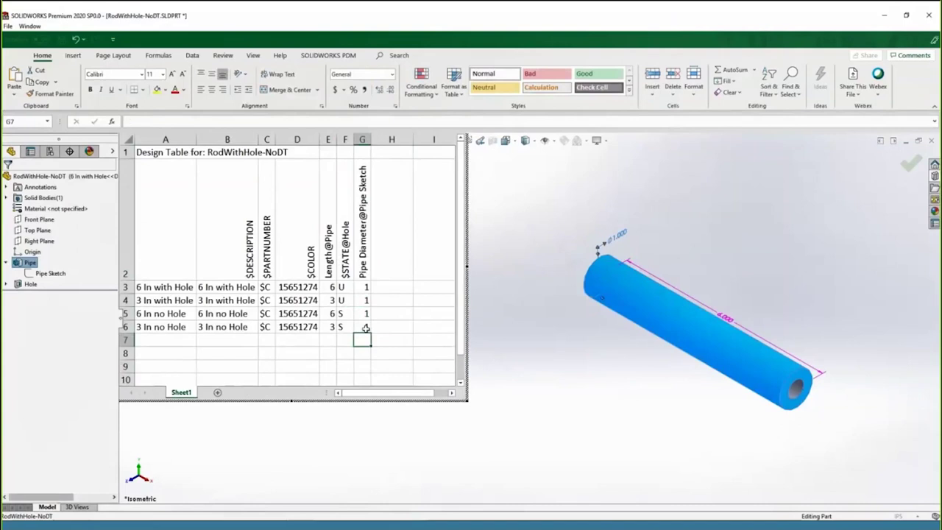
Step: Widen the Pipe Diameter@Pipe Sketch column so its decimals fit, and close the design table to update the part
click(364, 300)
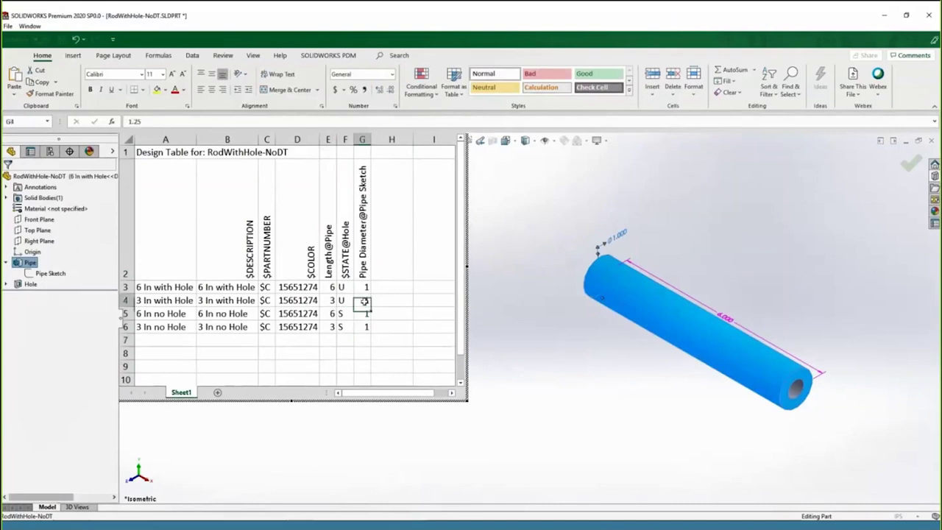
drag(373, 142, 384, 142)
click(542, 227)
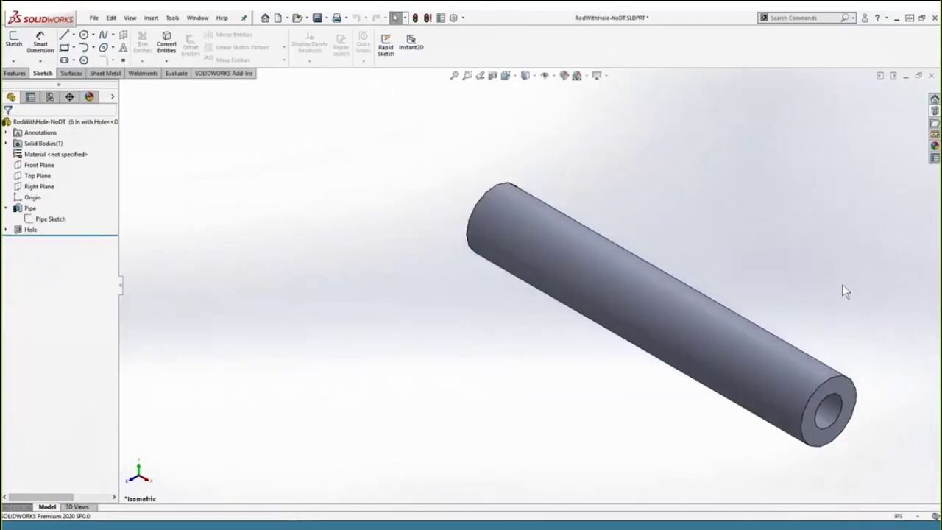
Step: Fit the model and activate the 3 In no Hole, 3 In with Hole, 6 In no Hole and 6 In with Hole configurations in turn
key(f)
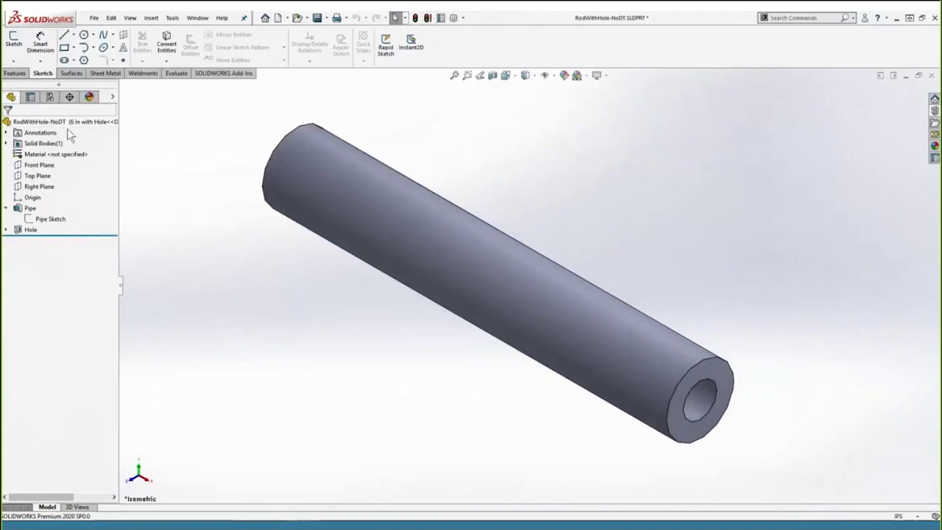
click(50, 98)
double_click(61, 162)
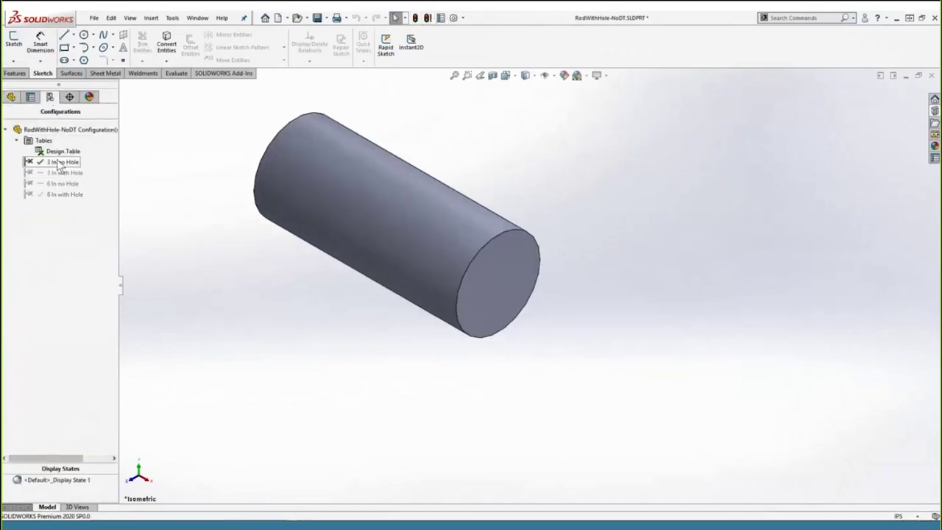
double_click(63, 174)
double_click(63, 183)
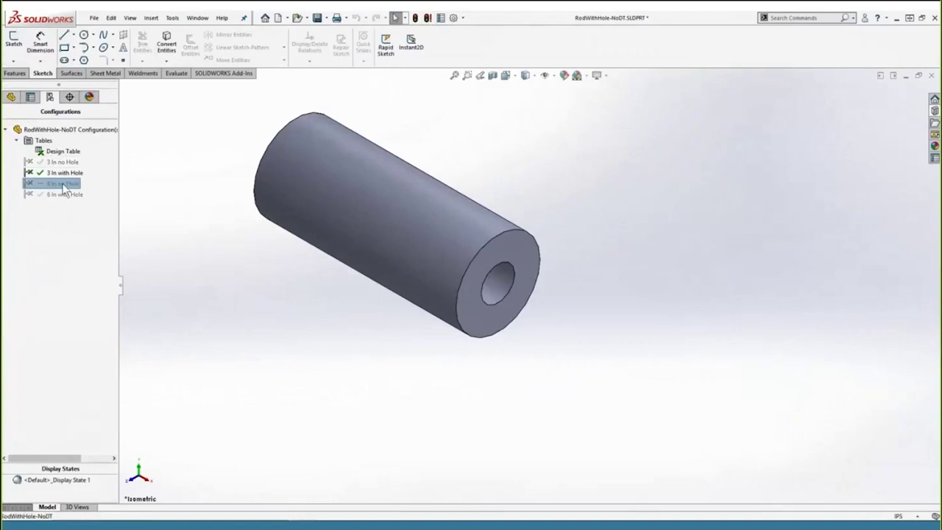
double_click(63, 193)
Step: Reopen the design table to review its parameter columns, and close it again
right_click(65, 152)
click(81, 171)
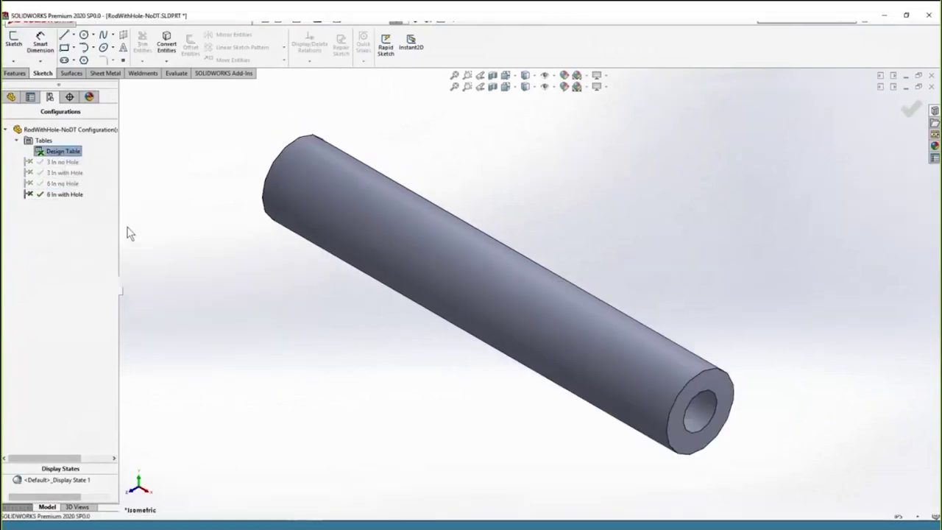
click(371, 210)
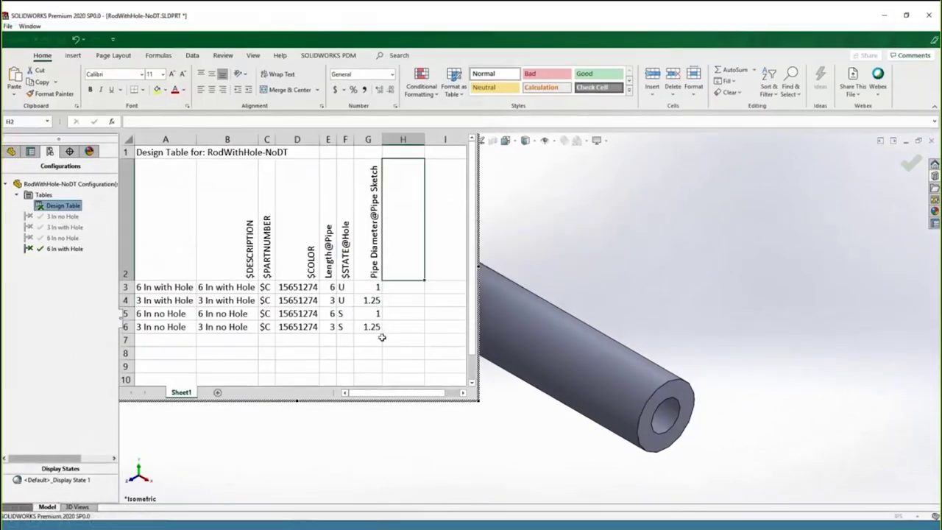
click(735, 341)
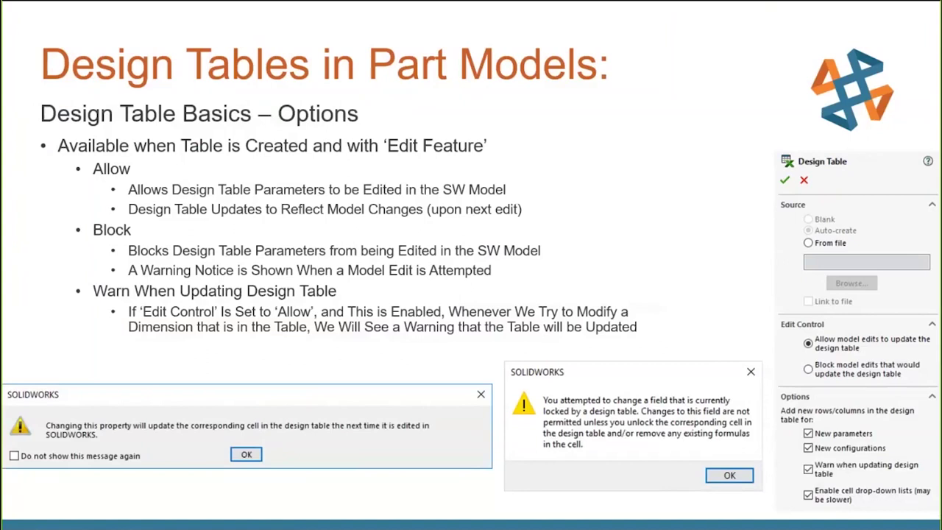
mouse_move(771, 297)
mouse_down()
mouse_move(776, 375)
mouse_move(933, 318)
mouse_move(772, 304)
mouse_up()
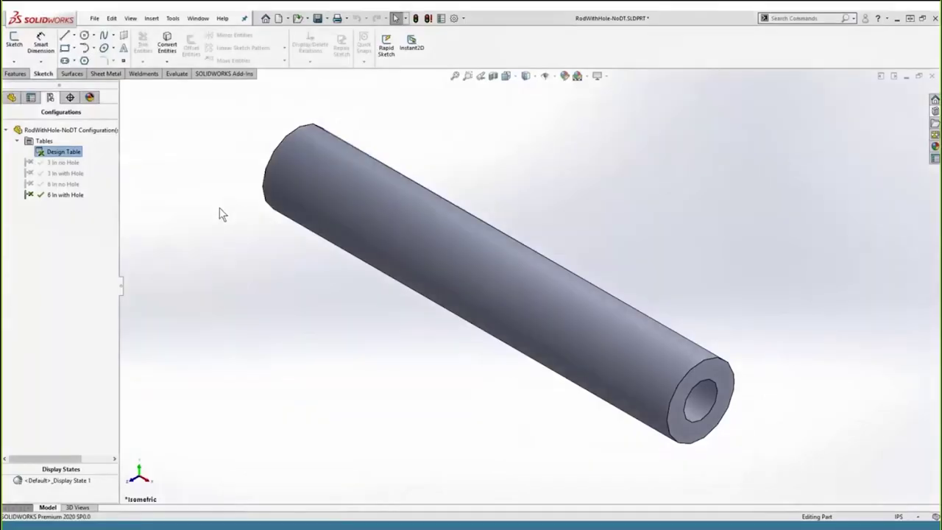
Step: Open the design table, check the pipe diameter value of each of the four configurations, and close the table
right_click(66, 152)
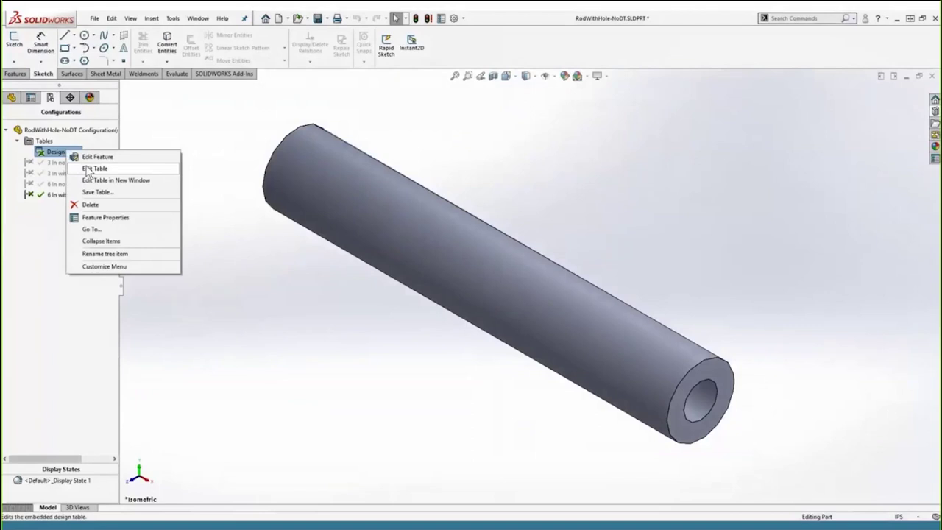
click(87, 171)
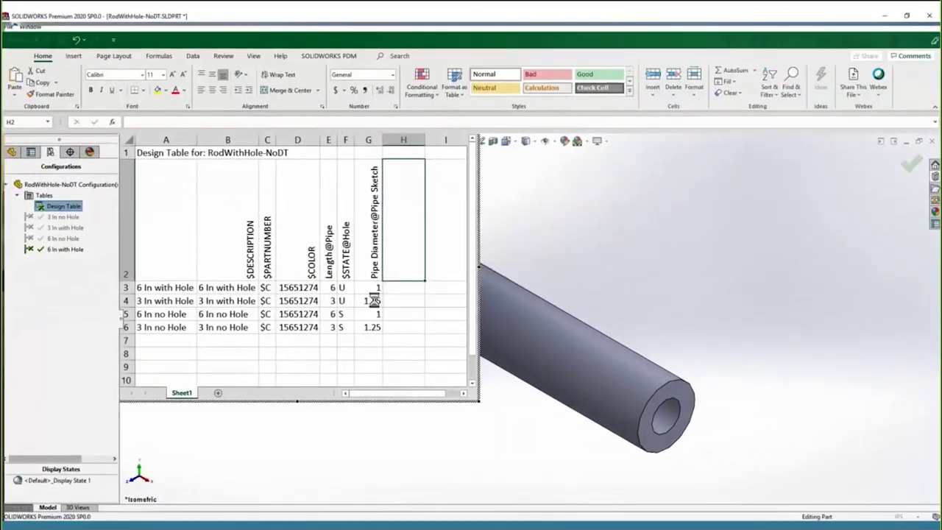
click(368, 287)
click(368, 300)
click(362, 315)
click(369, 326)
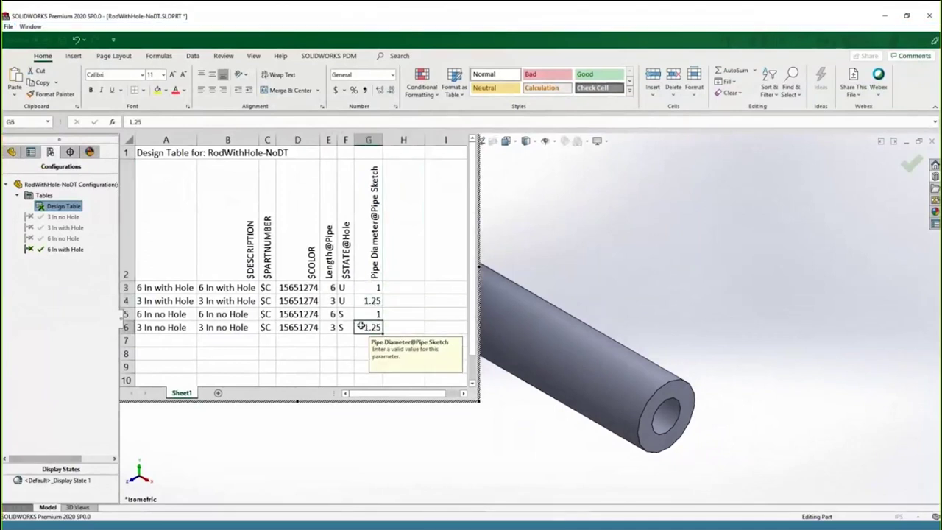
click(624, 221)
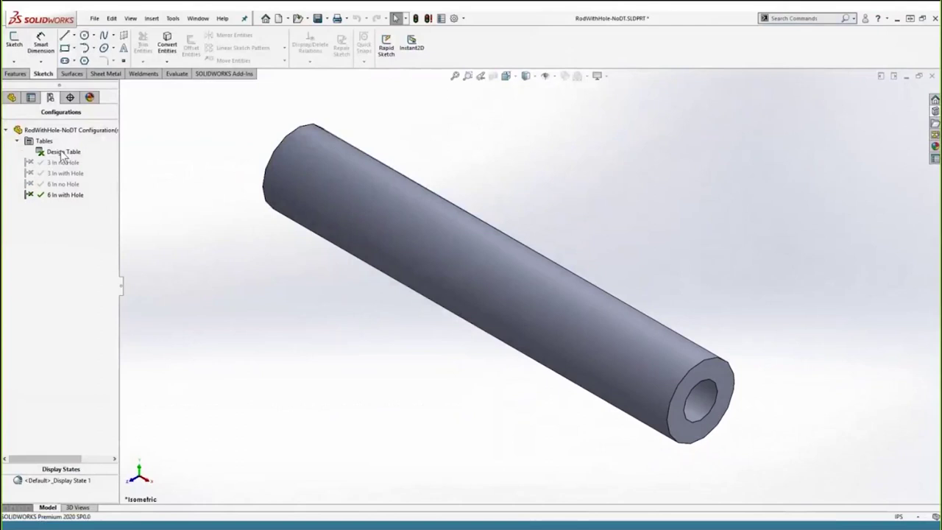
Step: Review the design table feature's edit control and update options, and accept them
right_click(65, 152)
click(78, 158)
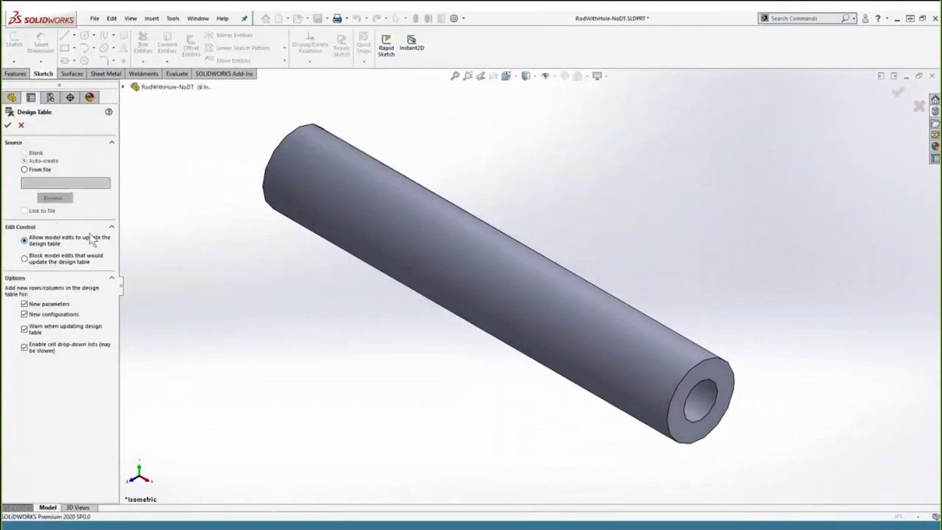
click(8, 125)
Step: Show the pipe's dimensions and try to edit its diameter directly in the model
double_click(361, 207)
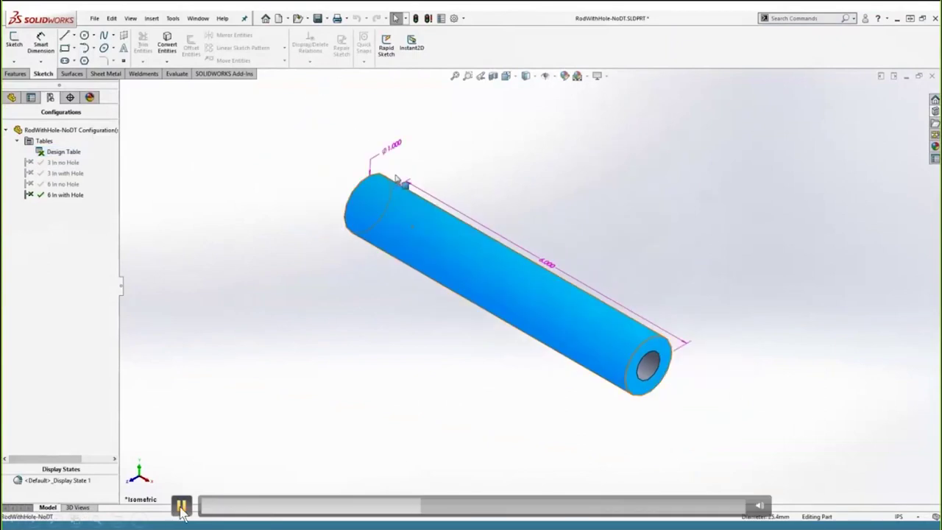
click(181, 506)
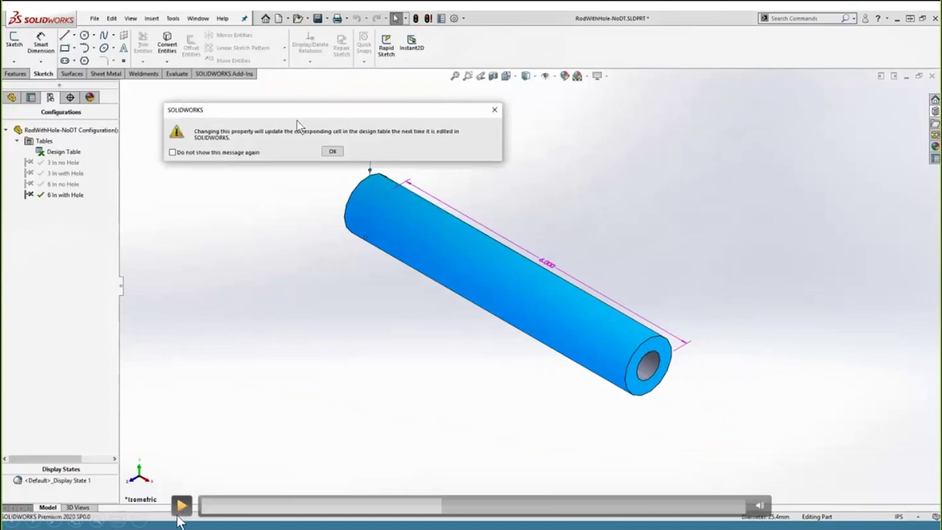
click(181, 506)
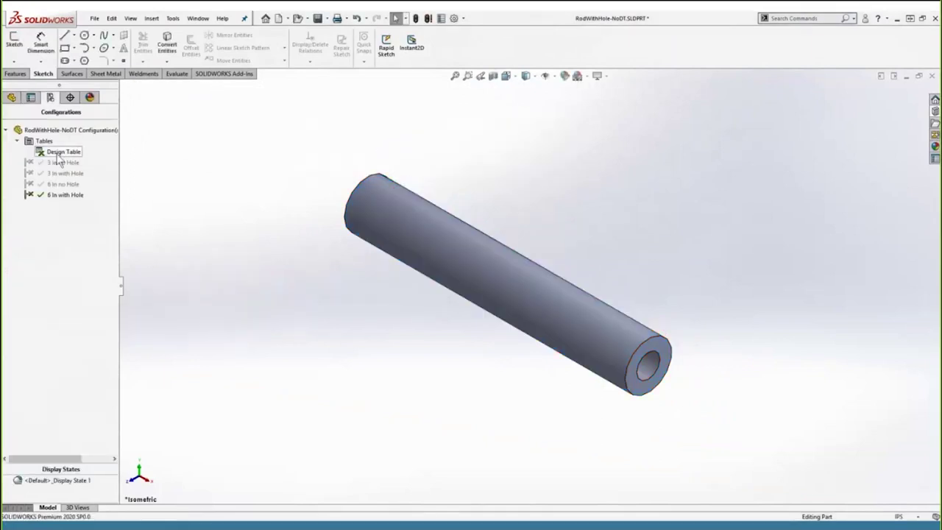
Step: Set the design table's edit control to block model edits that would update the design table
click(72, 159)
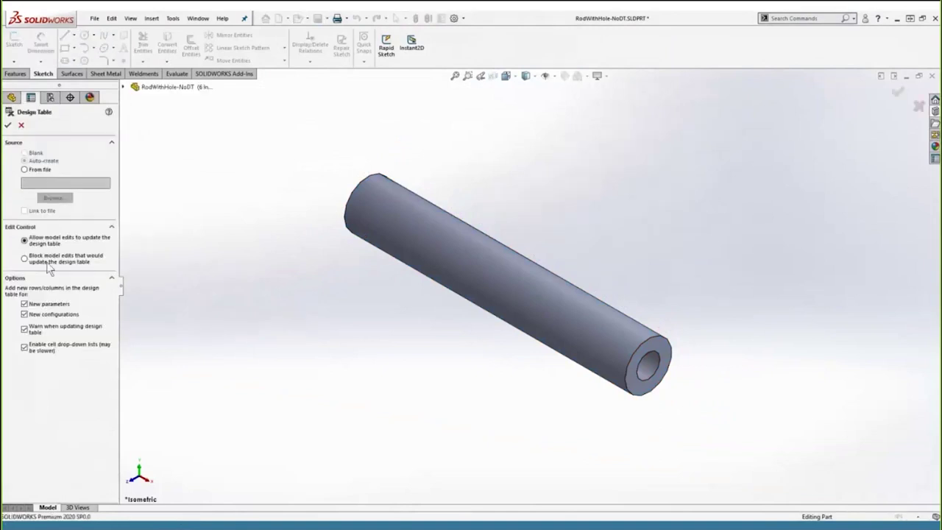
click(8, 125)
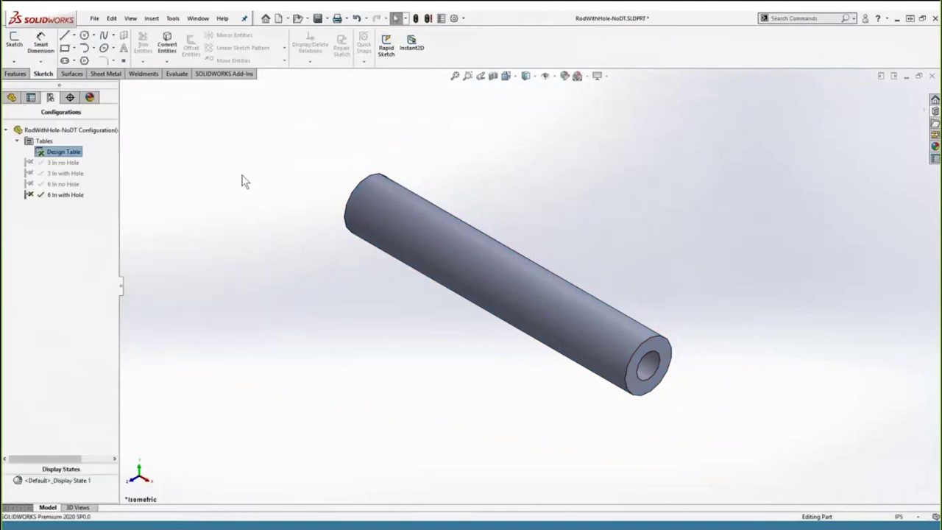
Step: Try to change the pipe's diameter in the model with edits blocked, and dismiss the notice
double_click(414, 216)
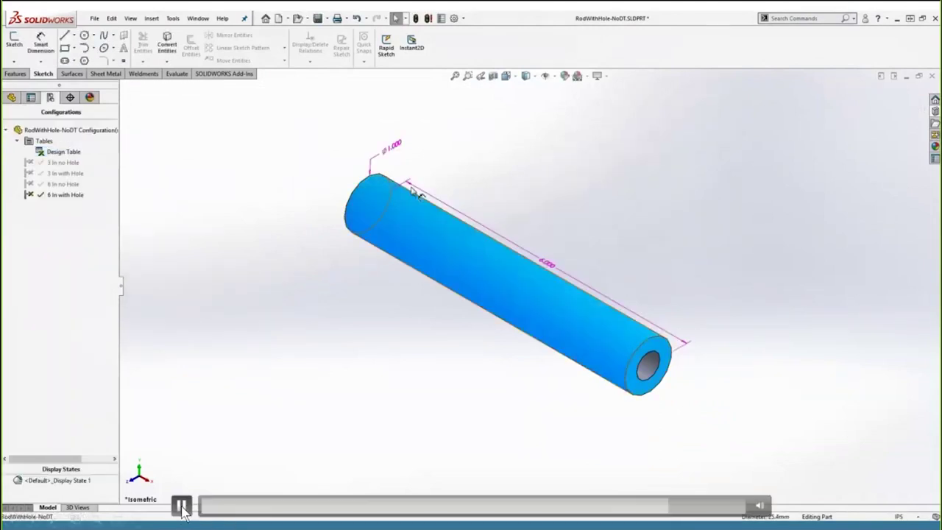
double_click(396, 149)
click(181, 507)
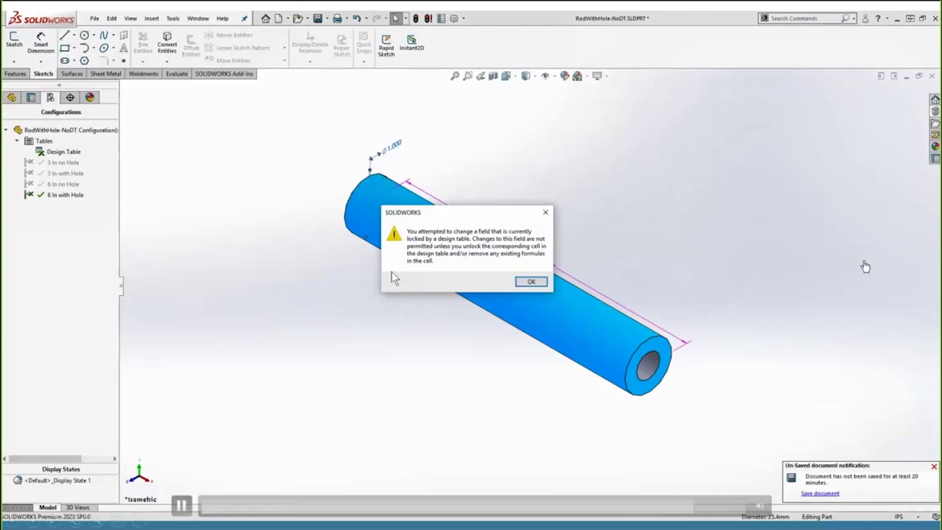
click(521, 281)
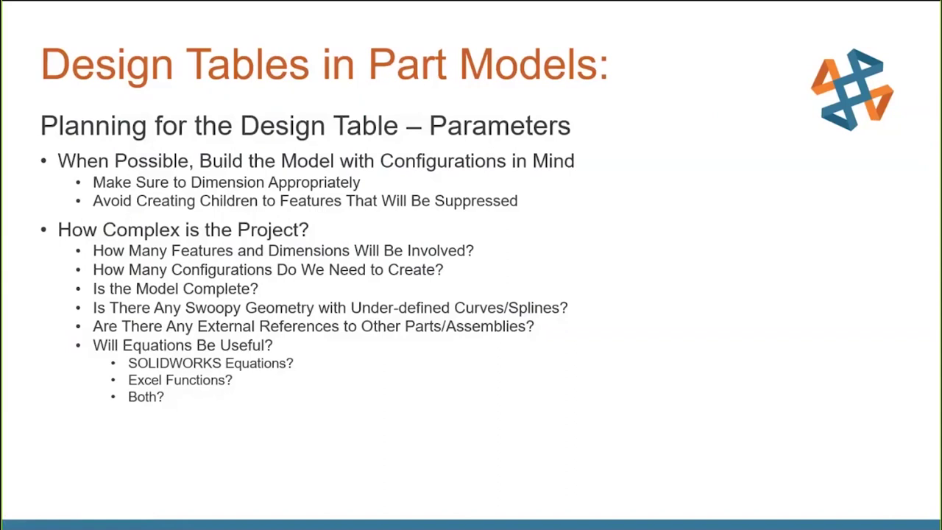
key(Right)
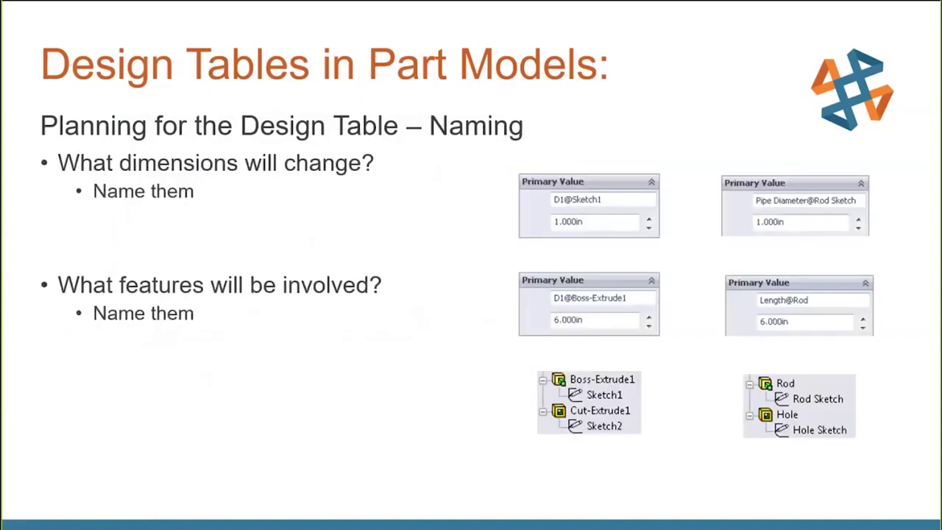
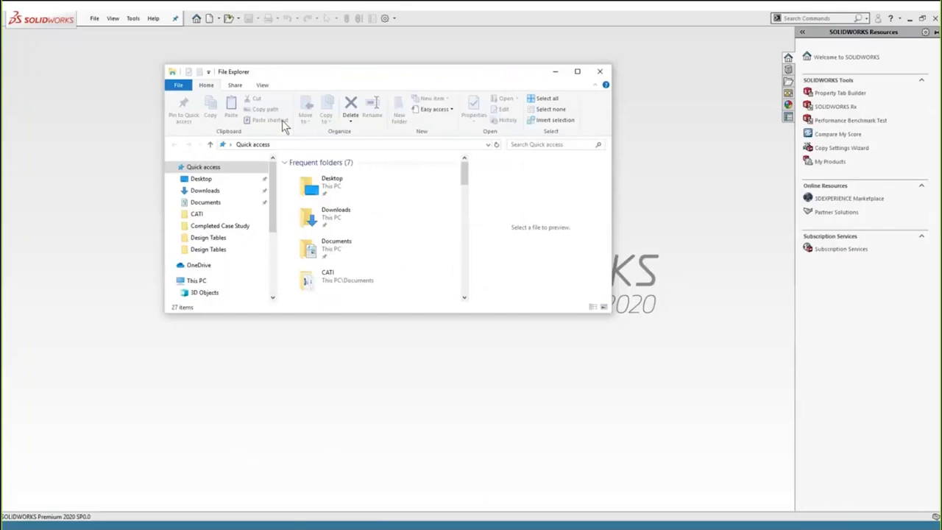
Step: Browse to the Desktop folder in File Explorer and open the workbook pipe-.25 SCH40 SA53B.xlsx in Excel
double_click(335, 186)
click(341, 190)
click(337, 186)
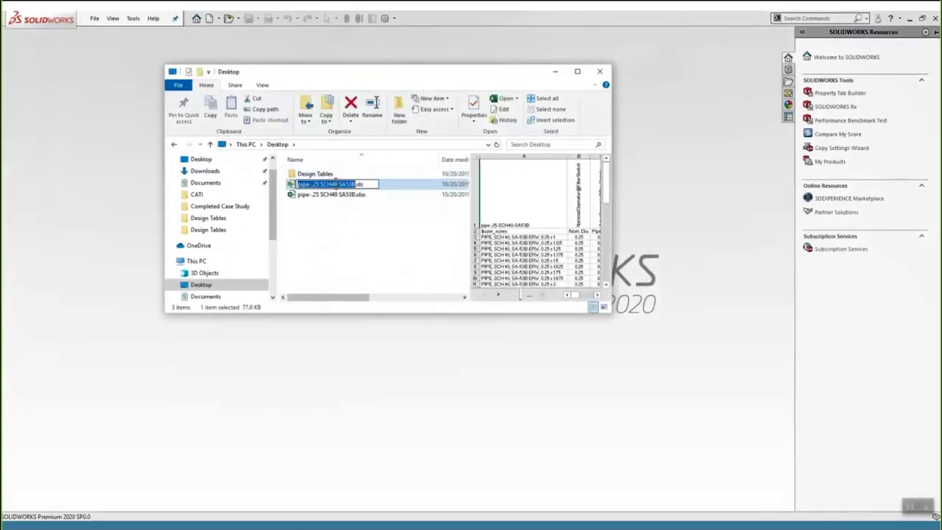
double_click(367, 199)
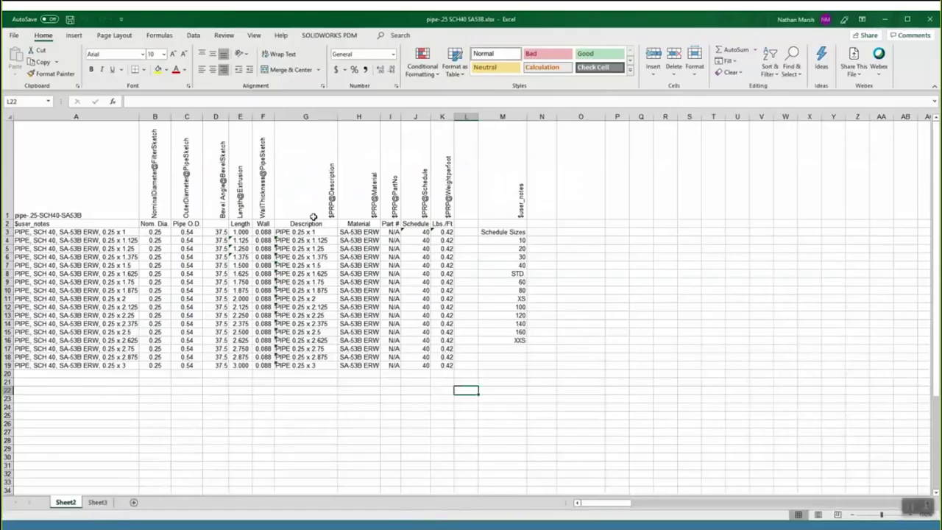
Step: Examine the concatenated configuration names down the first column of the pipe table
click(64, 249)
key(Down)
key(Down)
key(Down)
key(Down)
key(Down)
key(Down)
key(Down)
key(Down)
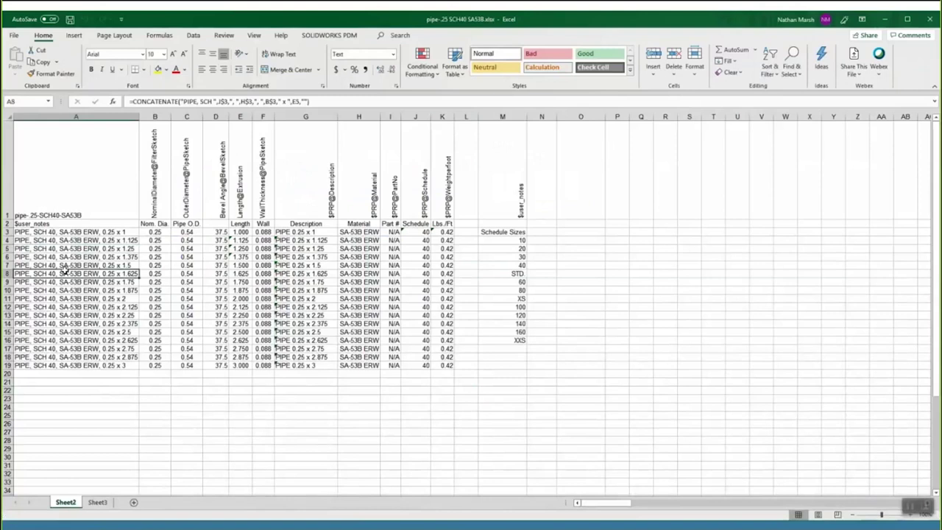
Step: Examine the table's header row, including the nominal diameter, bevel angle, wall thickness and material parameters
click(110, 182)
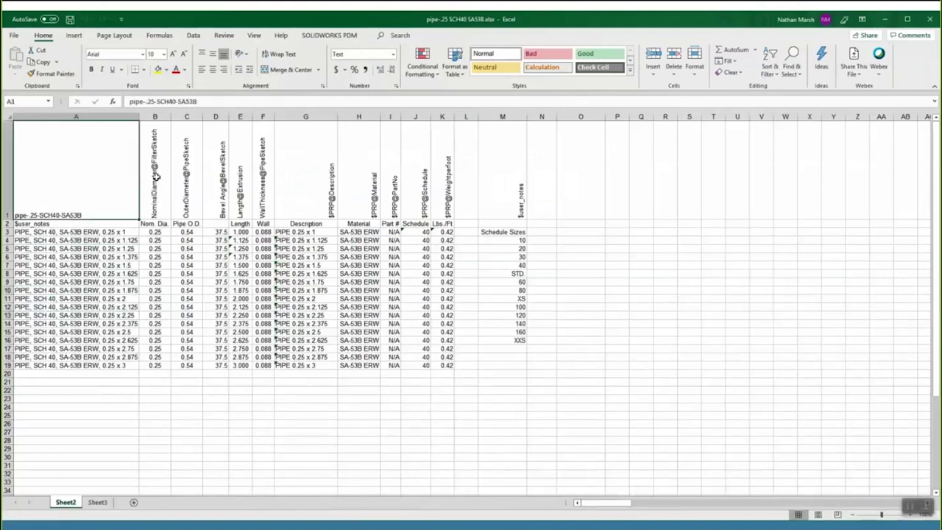
click(163, 175)
click(216, 174)
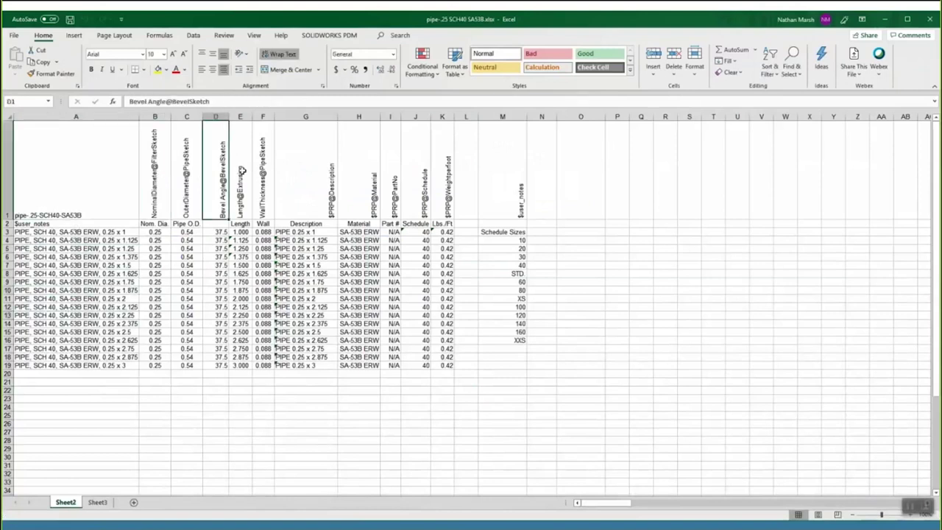
click(262, 169)
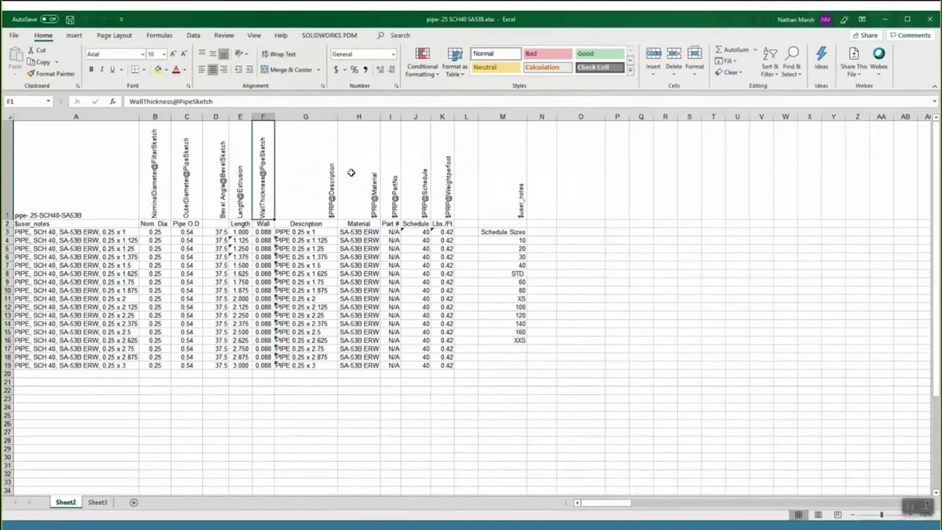
click(352, 172)
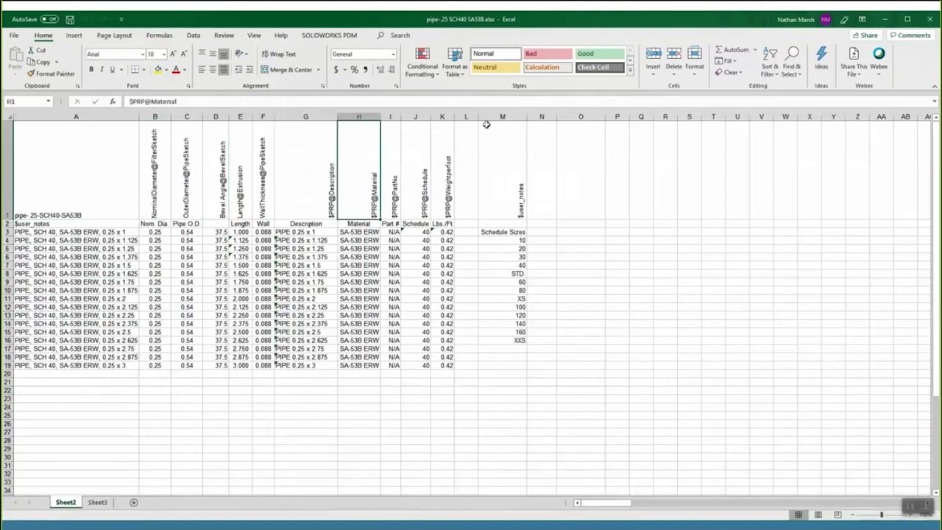
Step: Close the pipe workbook and open the part Pipe-ConfigPub.sldprt in SOLIDWORKS
click(932, 20)
click(165, 34)
click(95, 17)
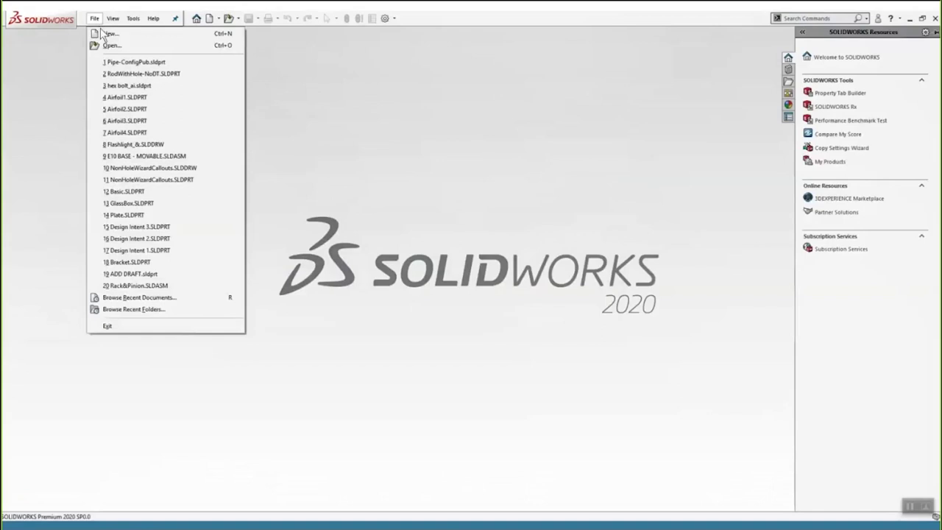
click(104, 34)
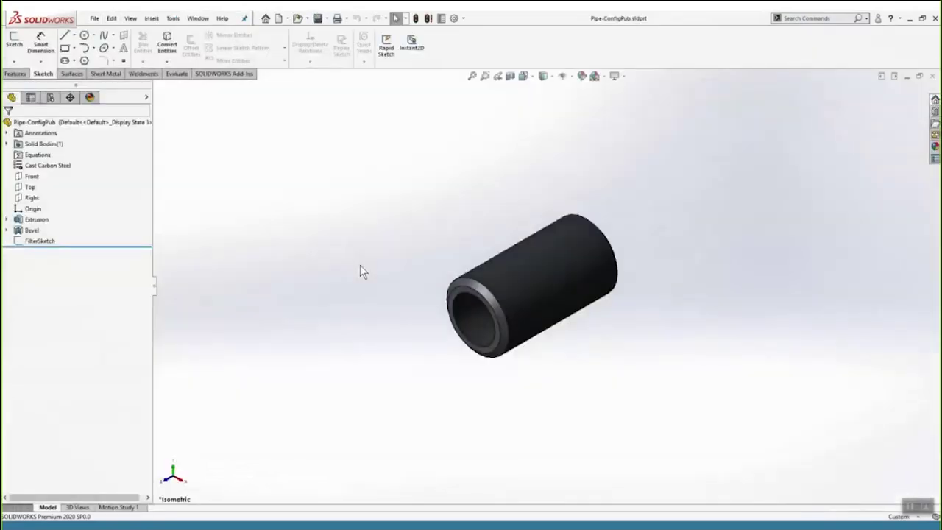
Step: Inspect the dimensions of the Extrusion and Bevel features and the part's configuration list
double_click(36, 219)
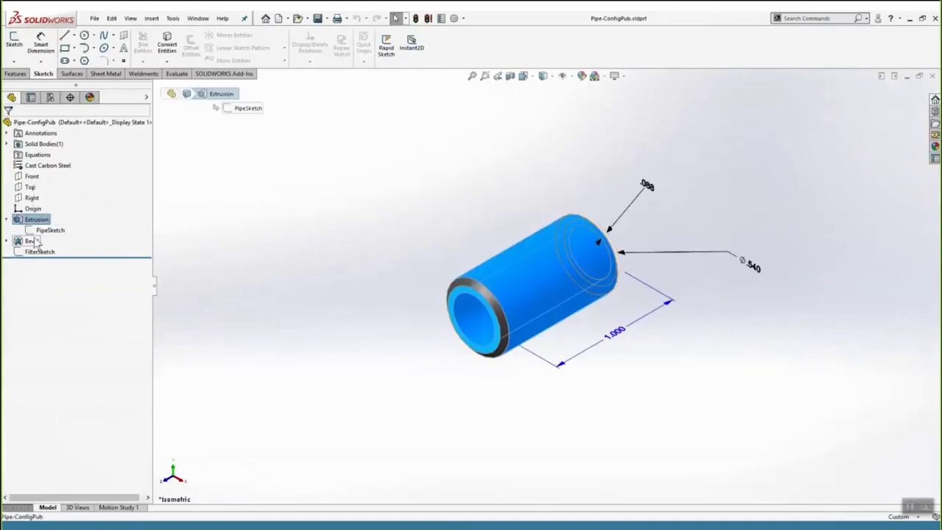
double_click(31, 240)
click(50, 97)
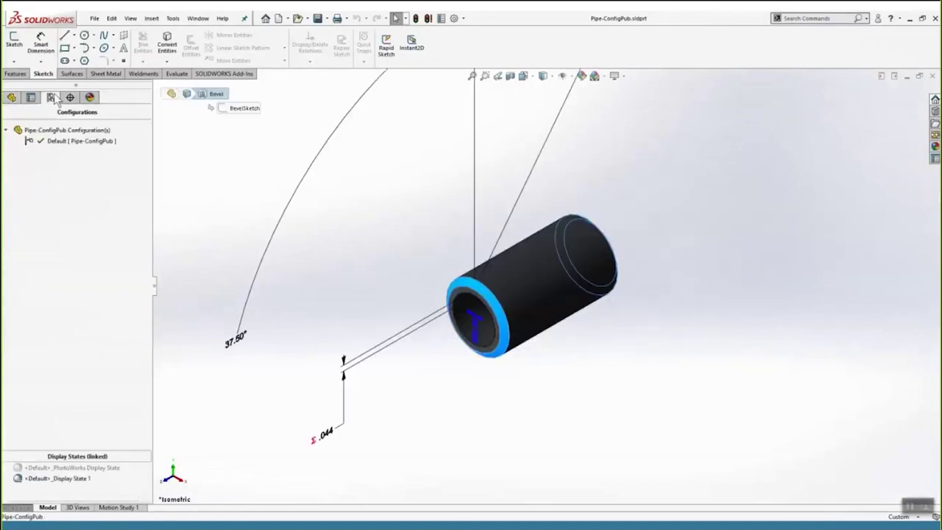
click(229, 179)
Step: Insert a design table from the Desktop file pipe-.25 SCH40 SA53B.xlsx, with model edits allowed to update the table
click(151, 18)
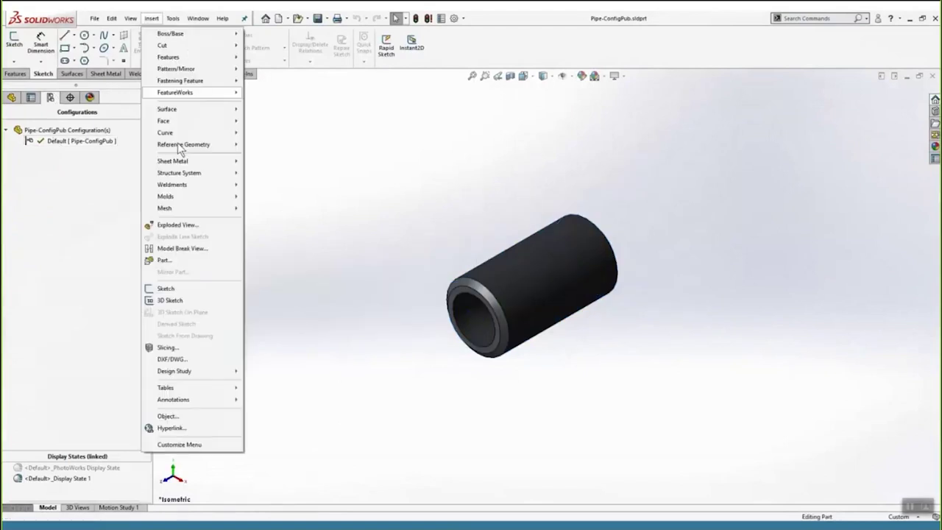
mouse_move(209, 388)
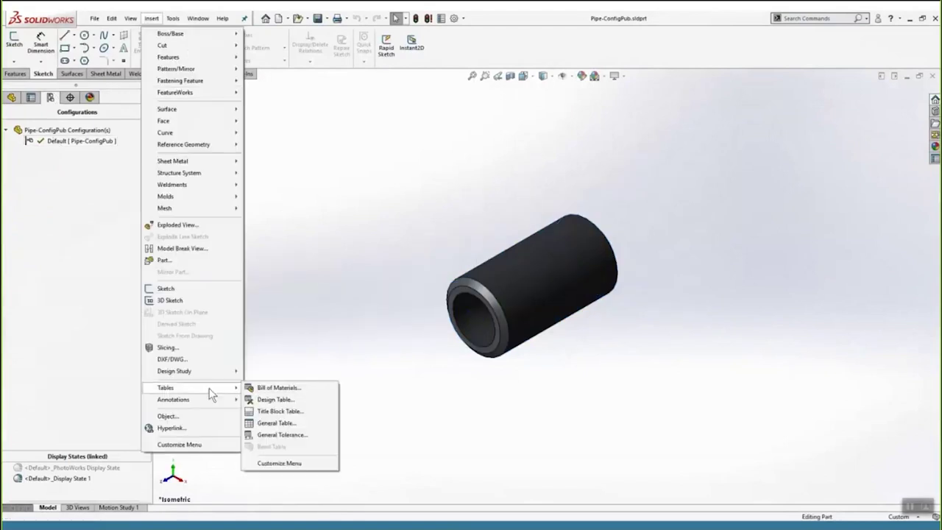
click(303, 400)
click(68, 170)
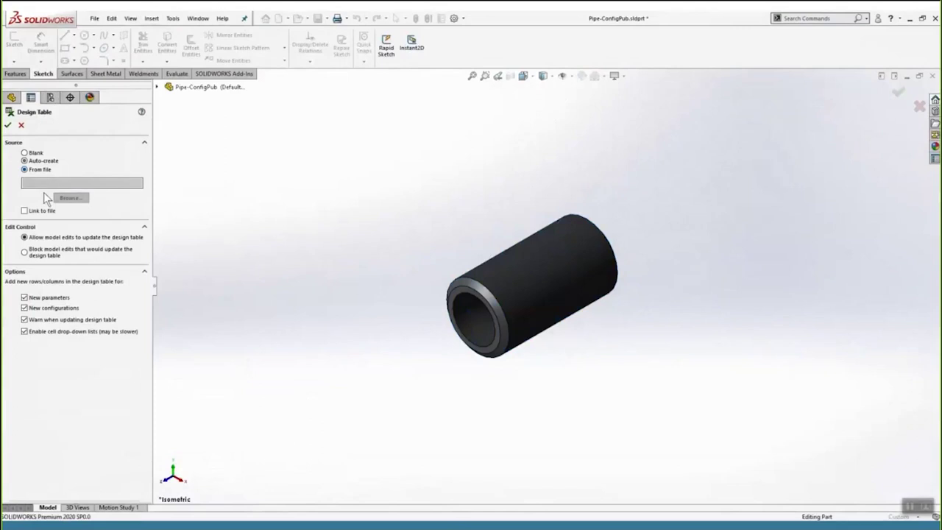
click(73, 198)
click(319, 145)
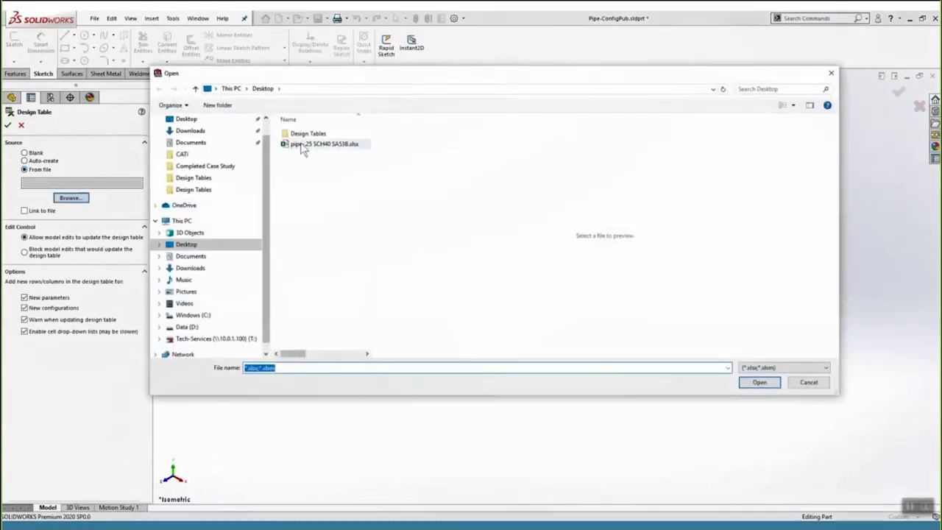
click(757, 383)
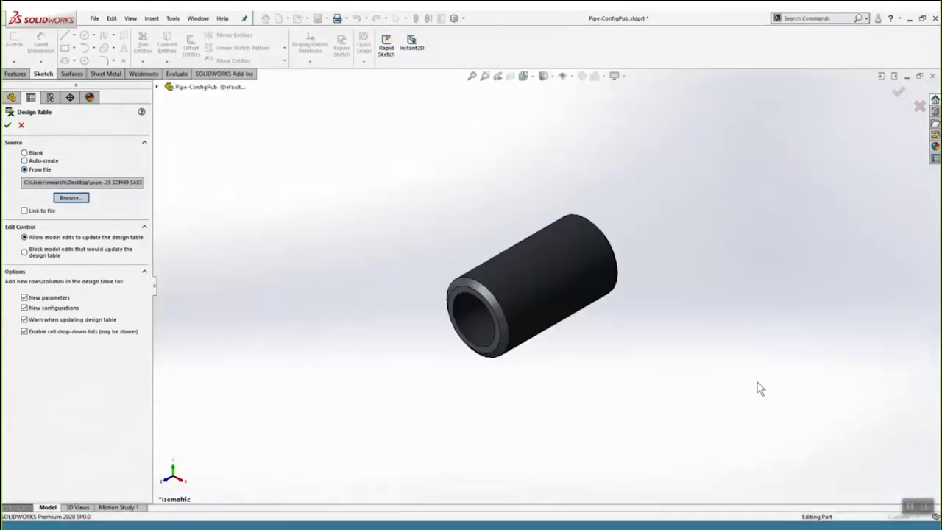
click(8, 125)
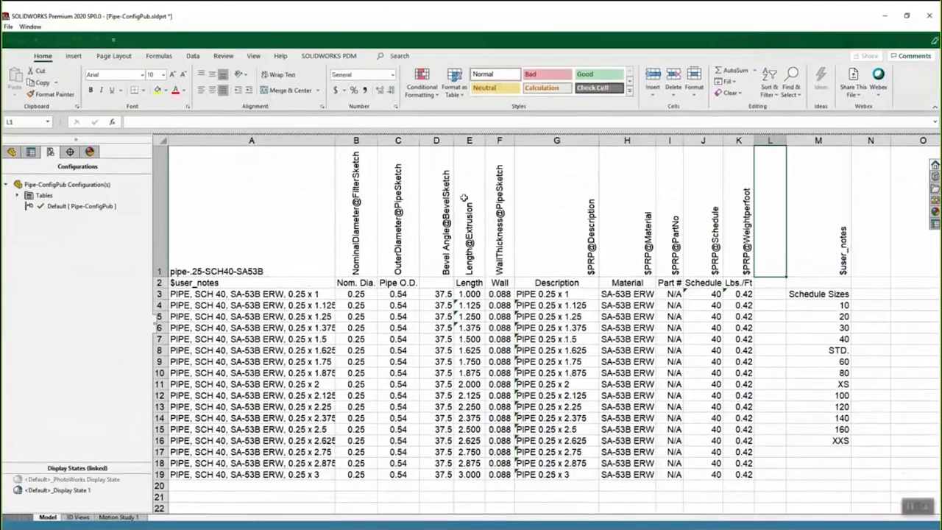
Step: Close the embedded pipe table to generate its configurations, and cancel the prompt to save modified documents
click(915, 474)
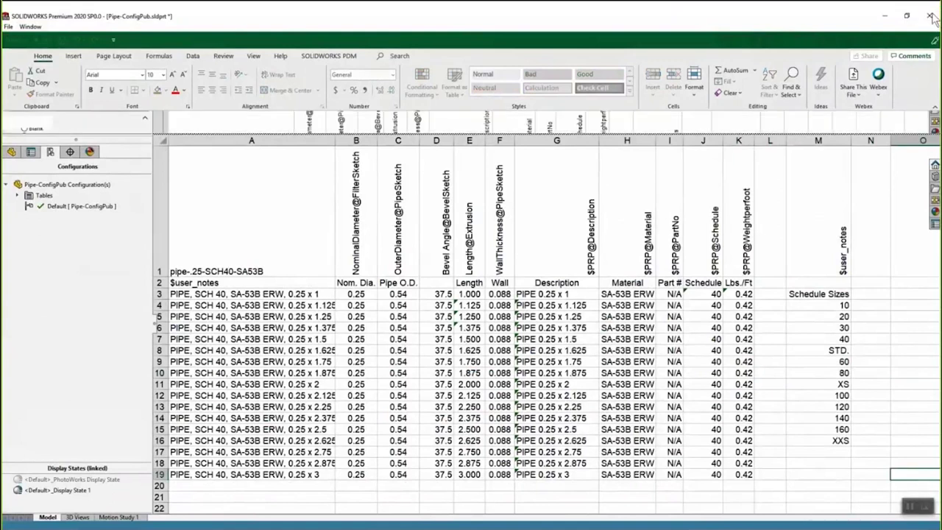
click(697, 213)
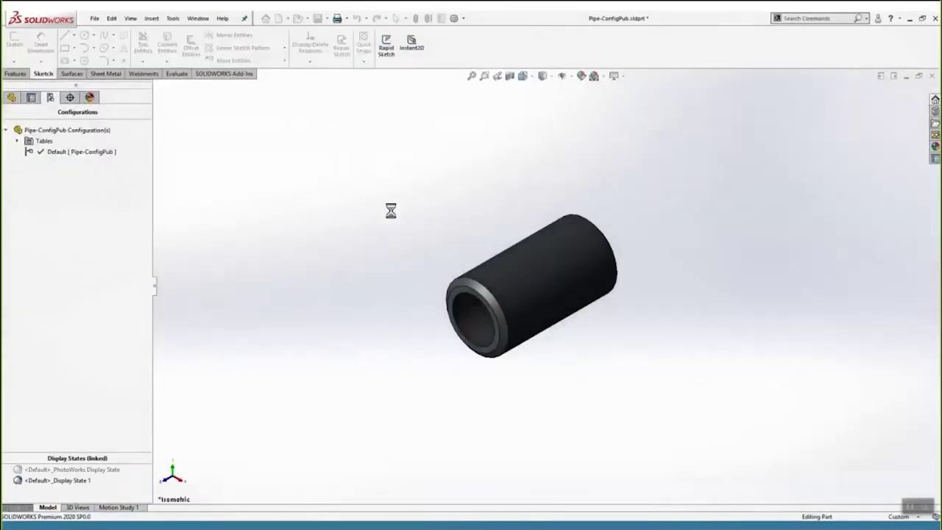
click(559, 338)
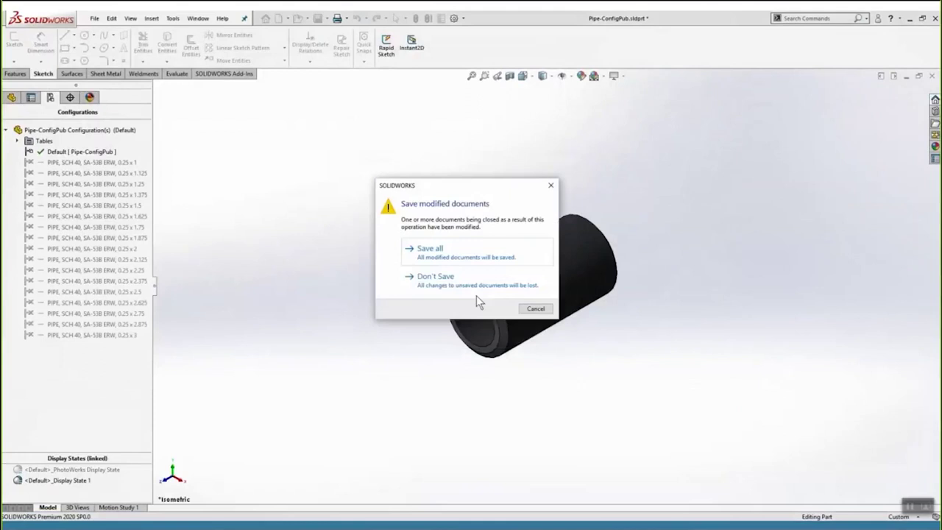
click(534, 310)
Step: Activate the SCH 40 SA-53B ERW pipe configurations one after another, from 0.25 x 1 to 0.25 x 1.875
double_click(84, 162)
double_click(85, 173)
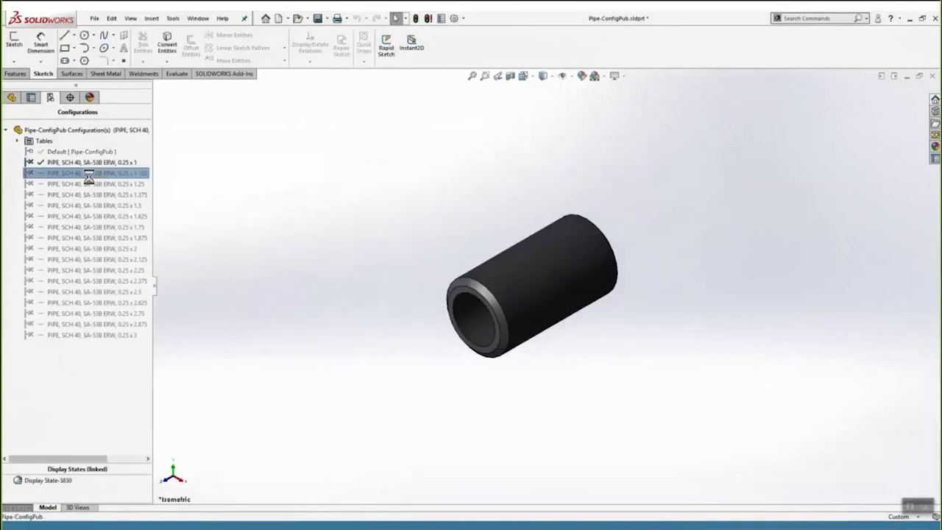
double_click(86, 184)
double_click(86, 195)
double_click(88, 205)
double_click(91, 216)
double_click(95, 228)
double_click(96, 238)
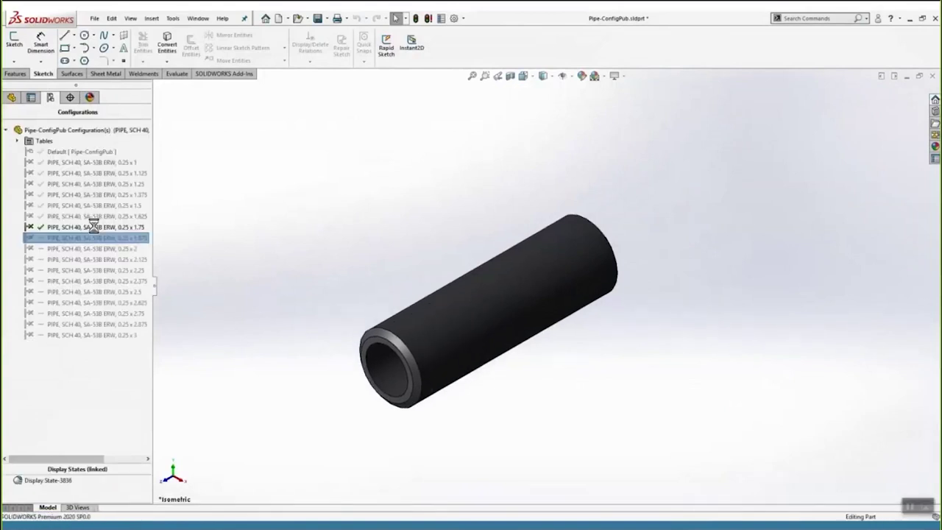
Step: Open the part's design table for editing and accept the Add Rows and Columns dialog without selecting any items
click(19, 142)
right_click(50, 152)
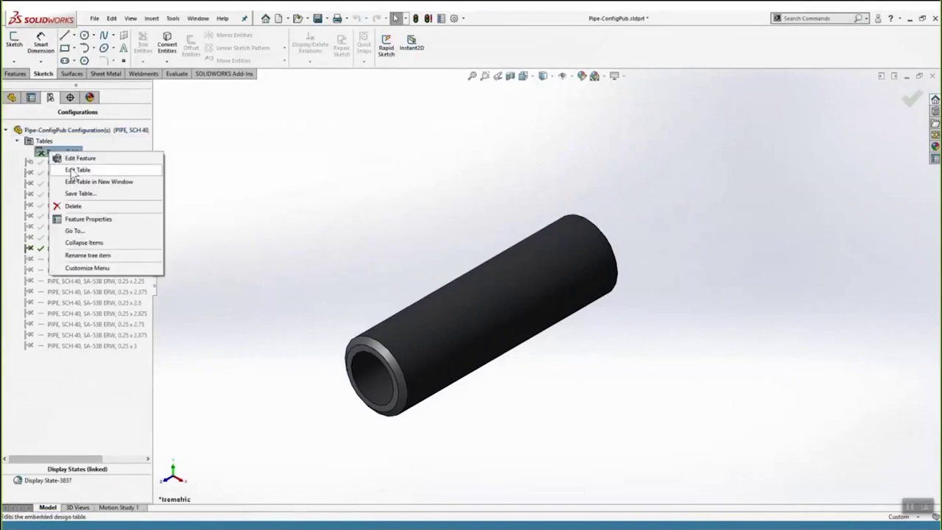
click(73, 171)
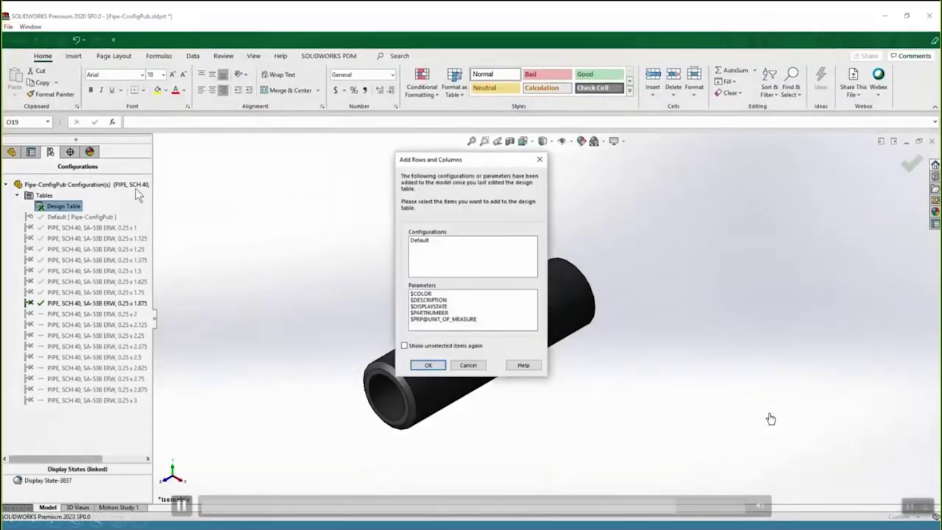
click(428, 364)
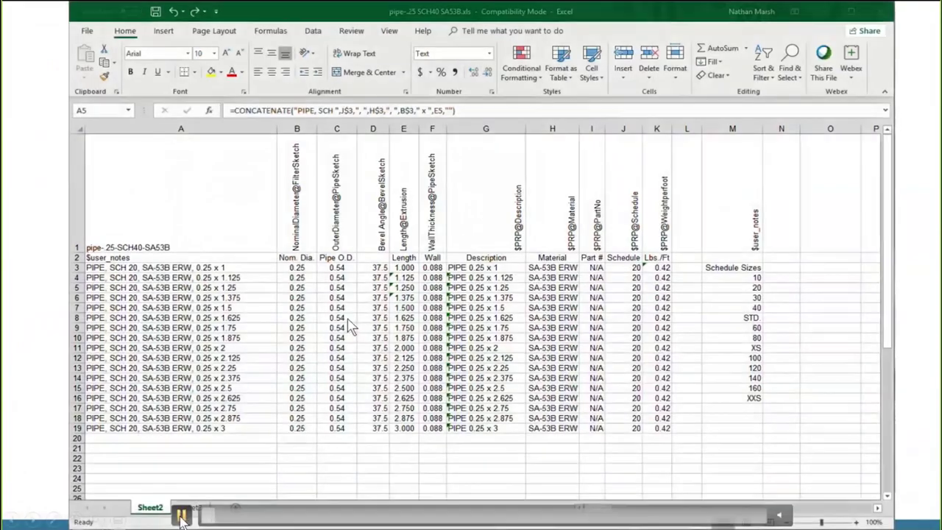
Step: Enter the formula =E3+0.125 in cell E4 of the pipe table's Length column
click(404, 197)
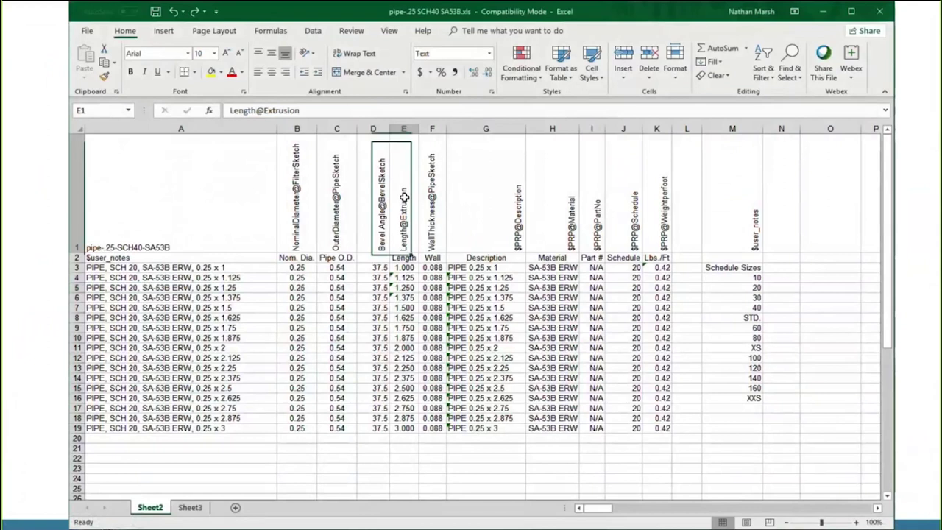
click(404, 128)
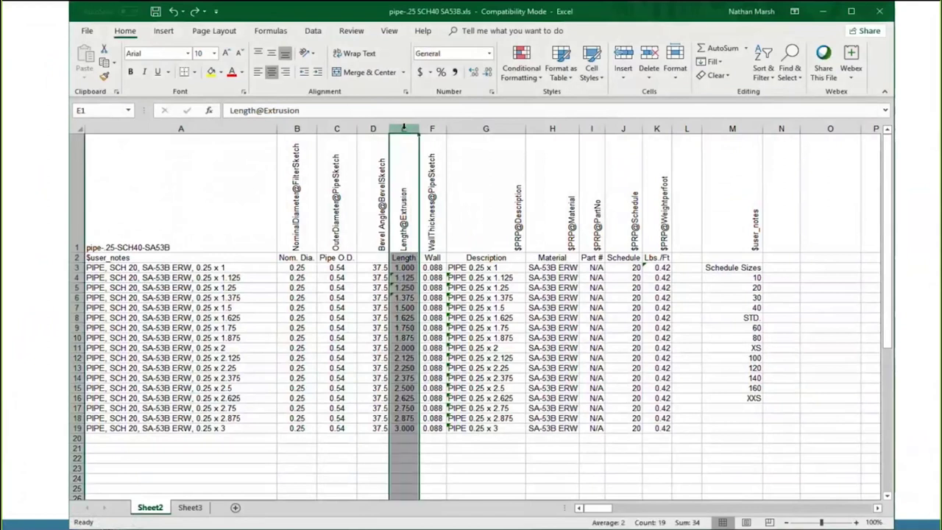
click(405, 268)
click(403, 278)
text(=E3+0.125)
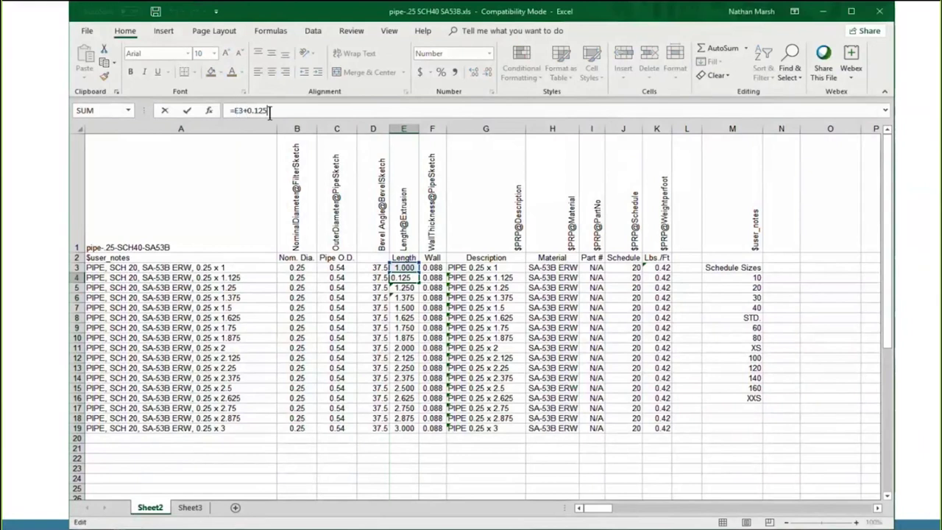
key(Return)
Step: Examine the increment formulas down the Length column from E6 to E12
click(406, 298)
click(406, 308)
click(407, 318)
click(406, 328)
click(406, 338)
click(407, 348)
click(408, 358)
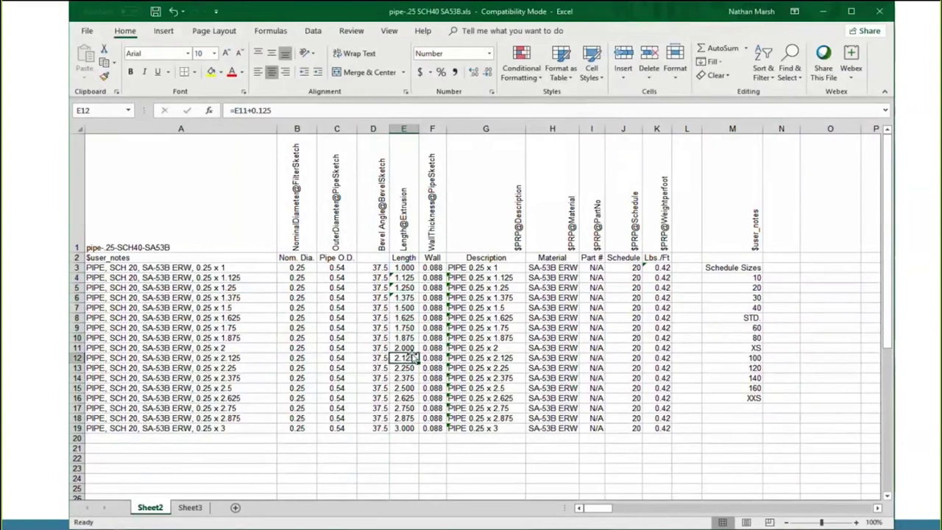
Step: Set the schedule size in cell J3 to 30 from its list of allowed values
click(623, 221)
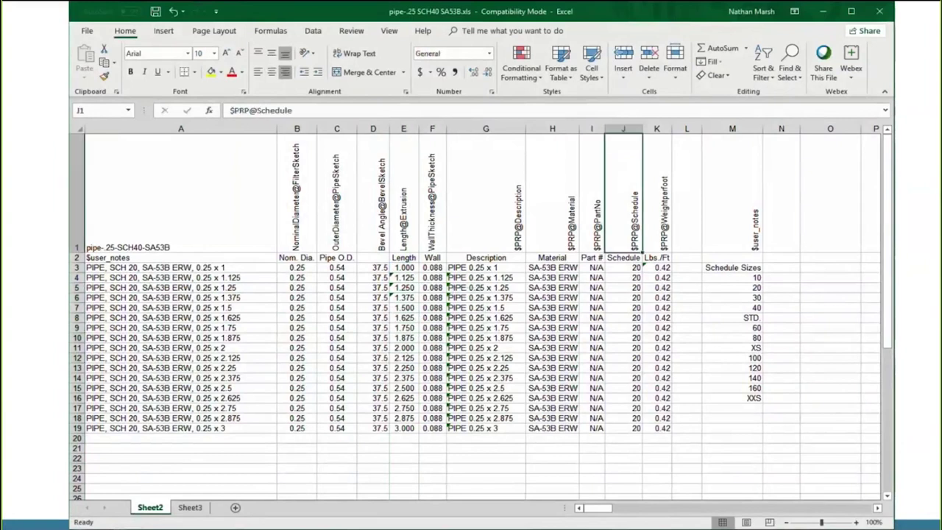
click(624, 258)
click(626, 268)
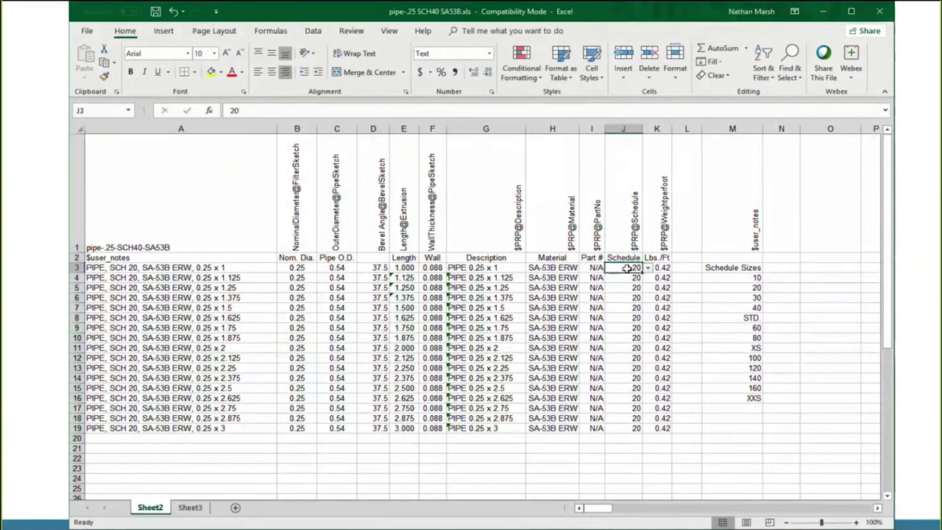
click(647, 268)
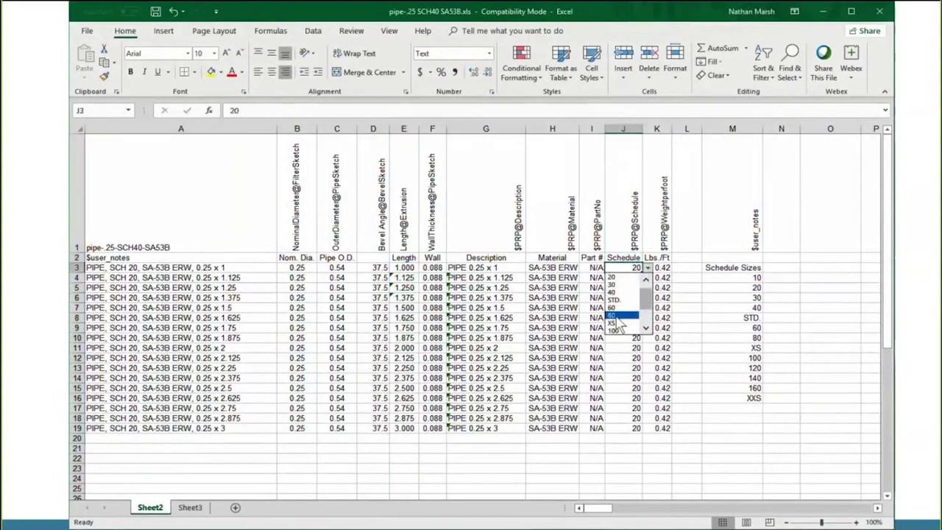
click(616, 285)
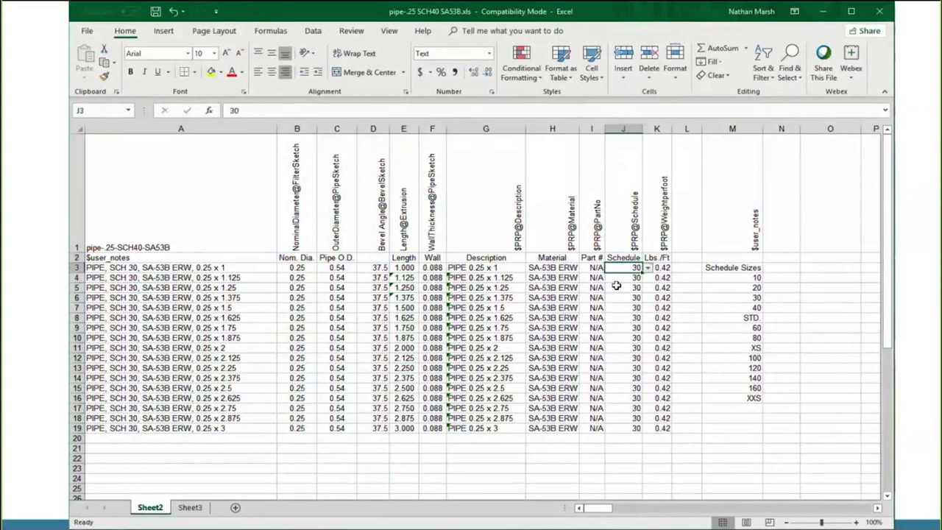
Step: Examine the CONCATENATE formula in cell A5 and the cells it references
click(161, 291)
click(468, 111)
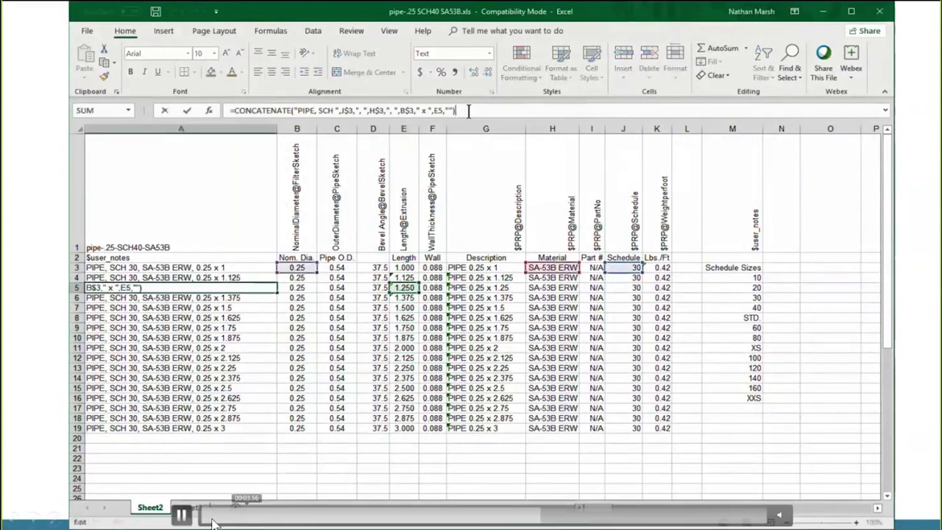
click(182, 515)
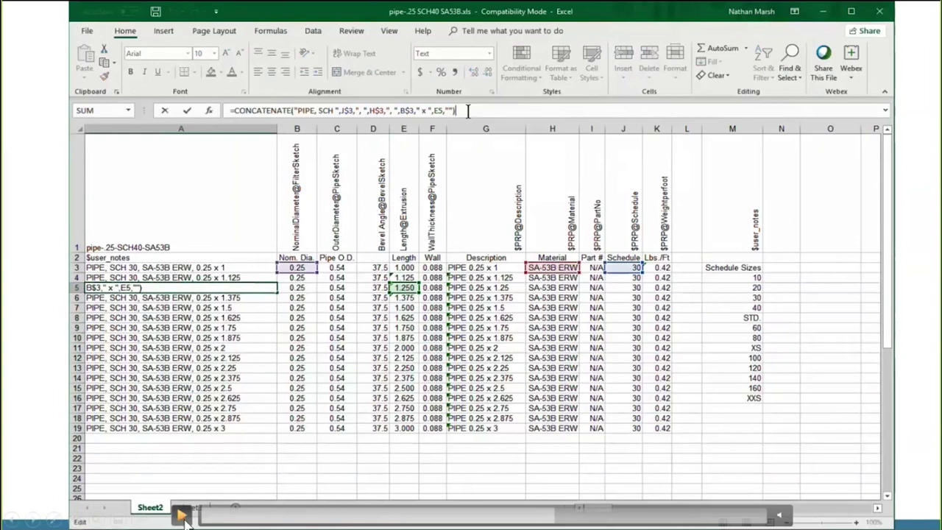
click(182, 514)
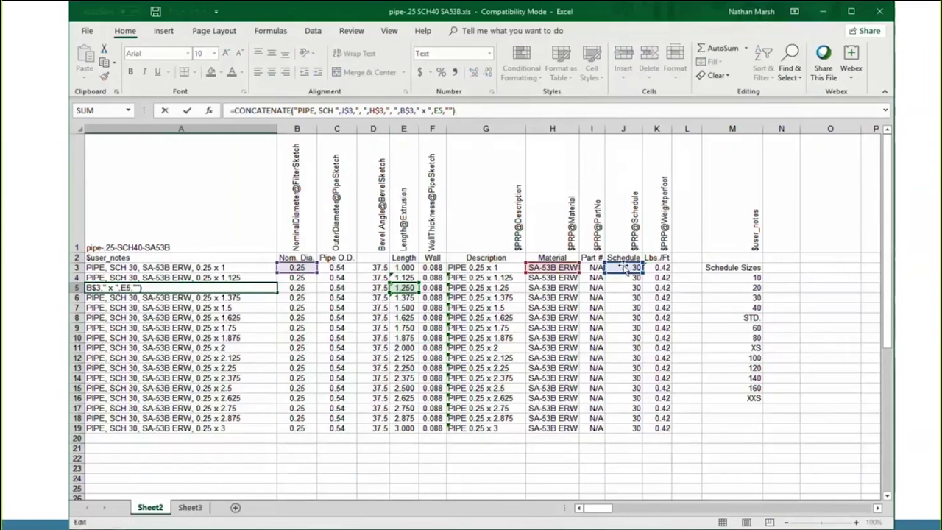
mouse_move(180, 516)
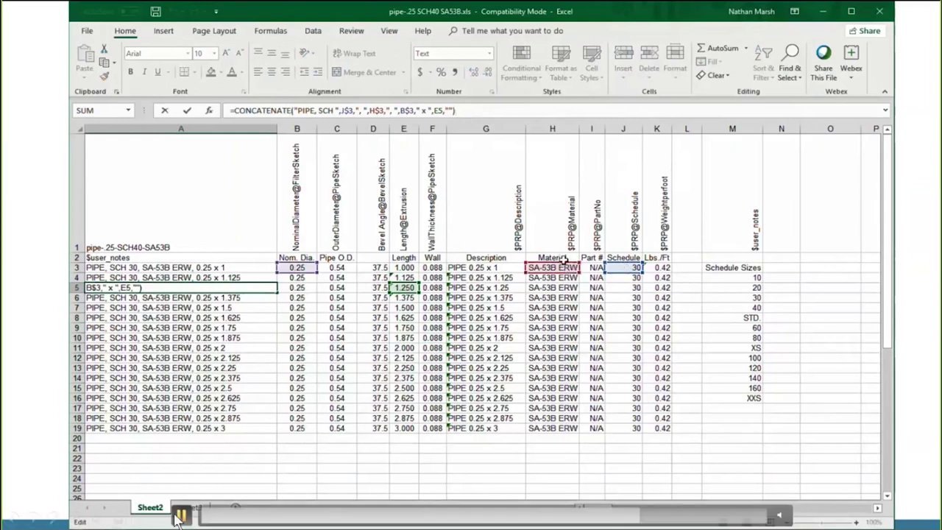
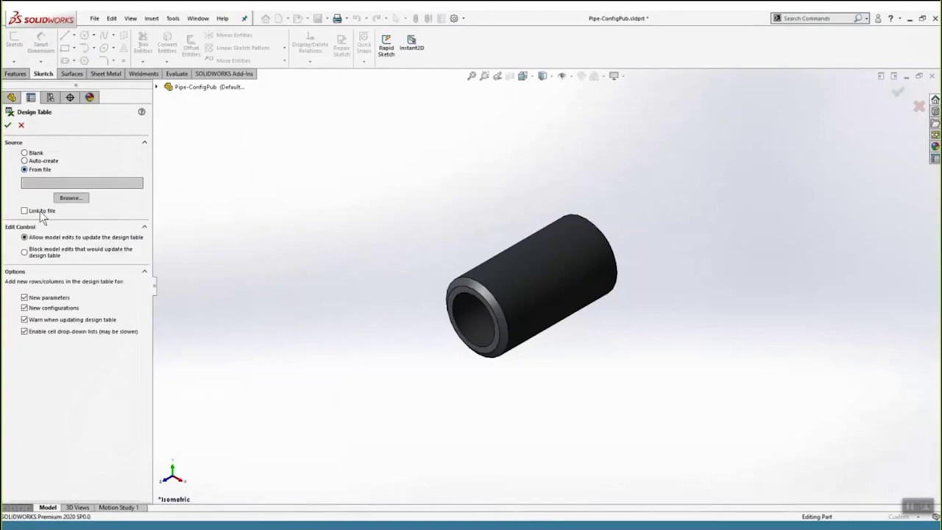
Step: Insert a design table linked to a workbook in the Desktop's Design Tables folder, and cancel the prompt to save modified documents
click(70, 198)
click(792, 367)
click(784, 385)
click(328, 144)
click(761, 383)
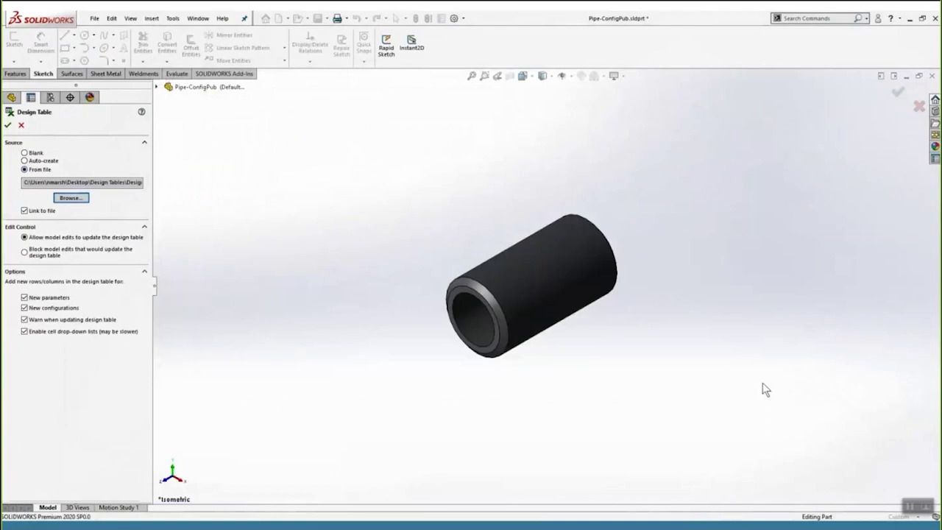
click(8, 126)
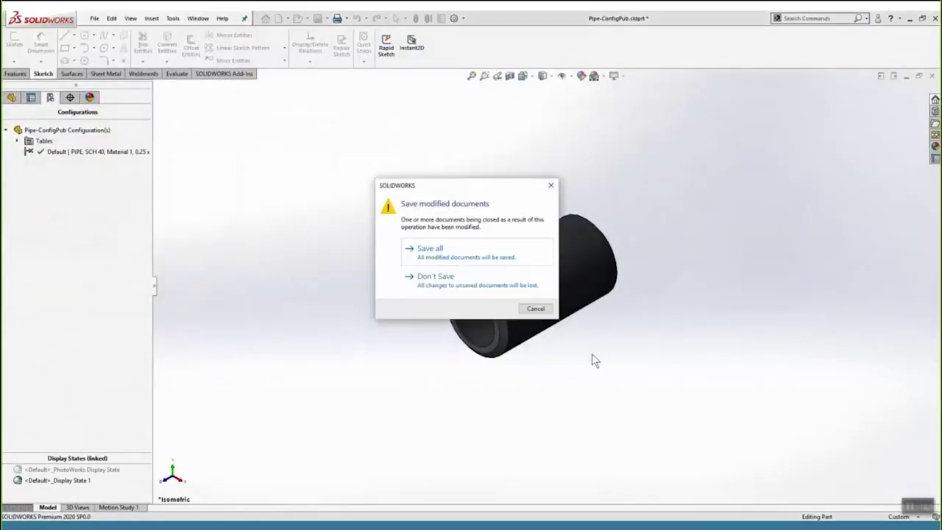
click(542, 308)
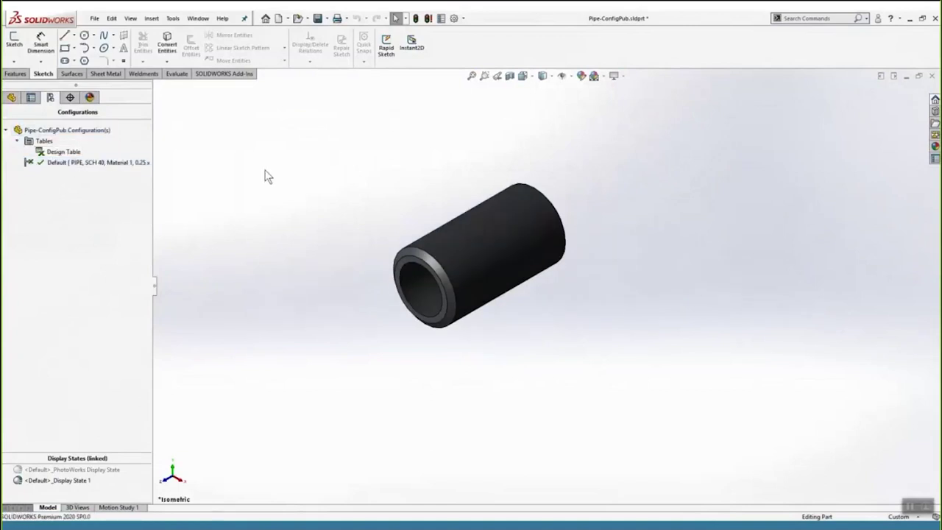
Step: Open the Configuration Publisher for the Pipe-ConfigPub part and move its window clear for editing
click(50, 99)
right_click(86, 131)
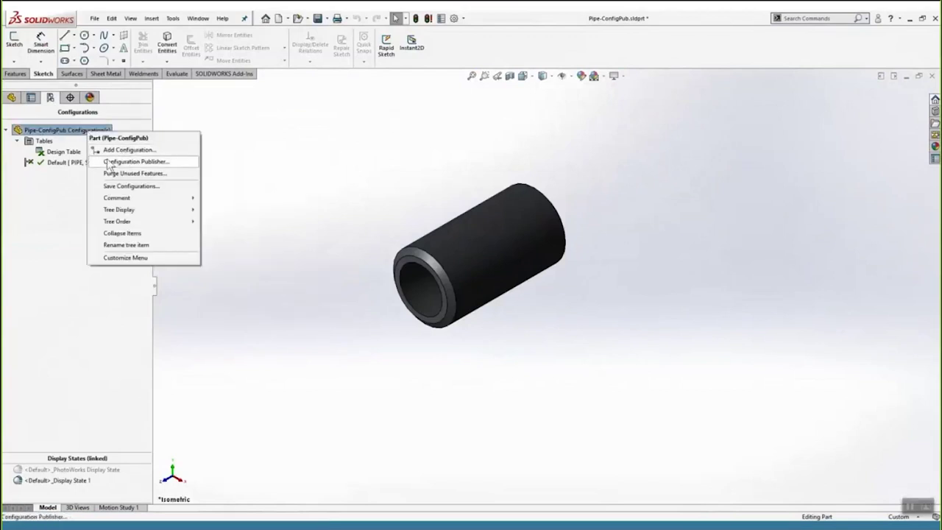
click(168, 169)
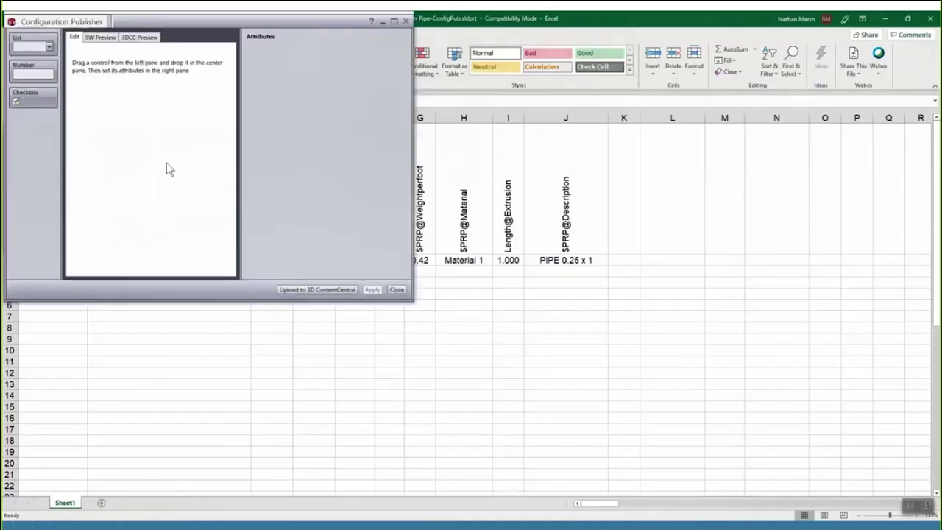
drag(204, 20, 430, 83)
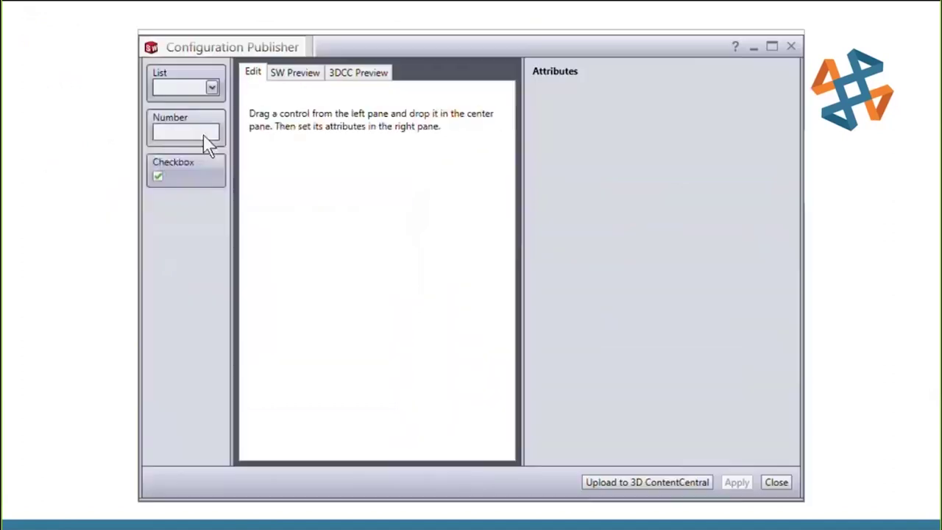
Step: Add a list control named Nominal Diameter and link it to the design table variable NominalDiameter@FilterSketch
drag(165, 73, 337, 139)
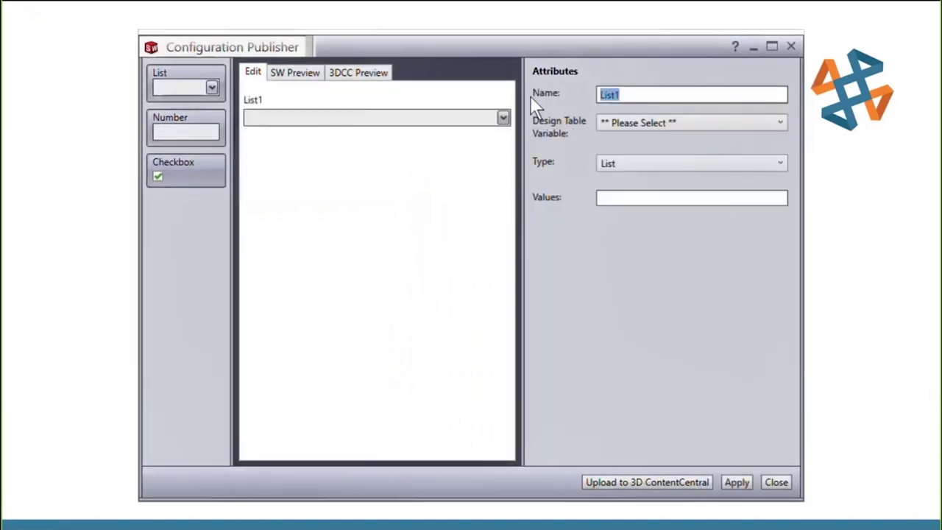
text(Nominal Diameter)
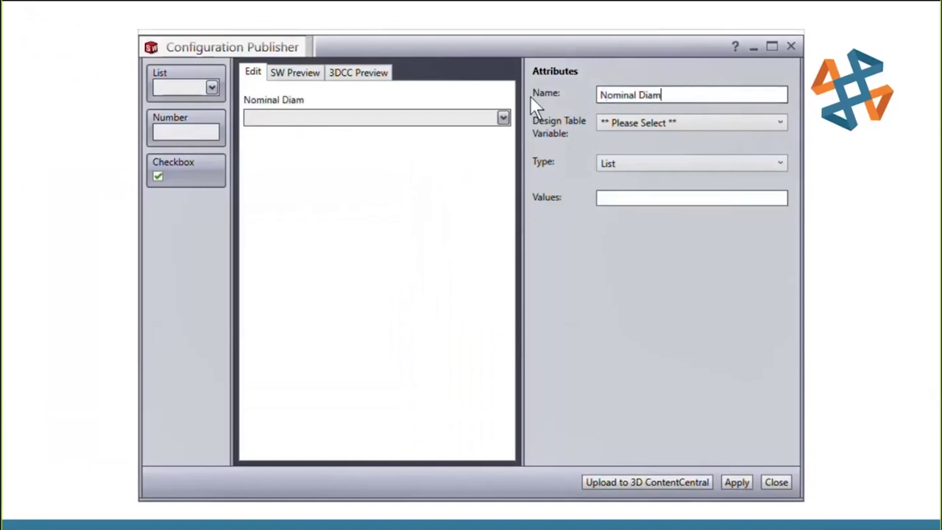
click(644, 123)
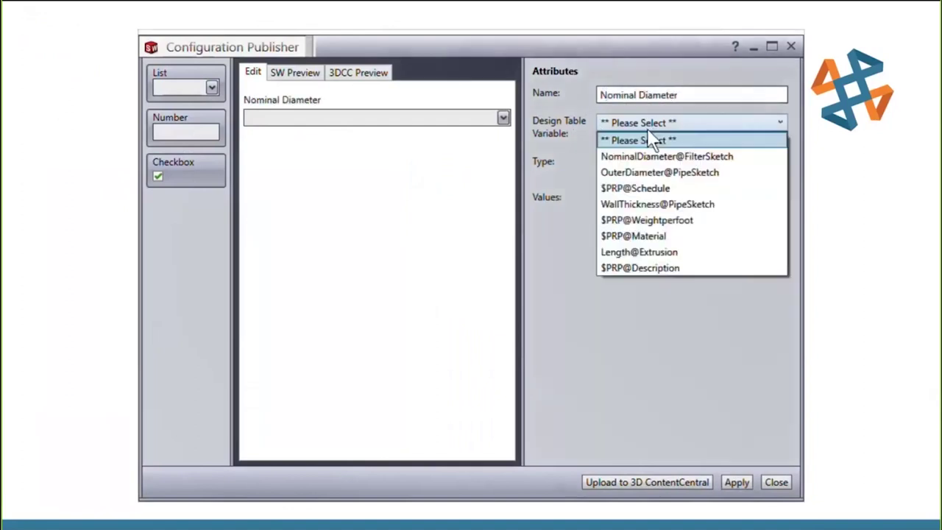
click(657, 154)
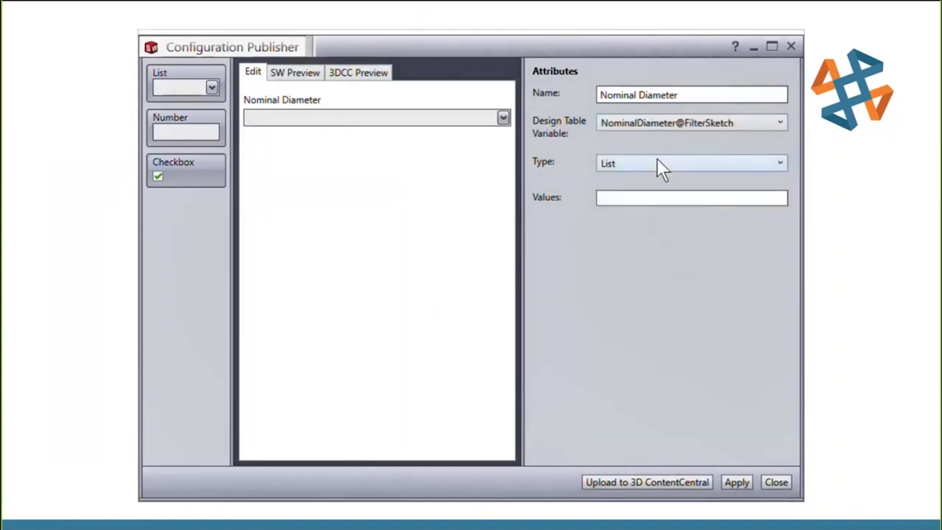
Step: Enter 1/4, 3/8, 1/2, 3/4 and 1 as the values of the Nominal Diameter list
click(664, 193)
text(1/4)
key(Return)
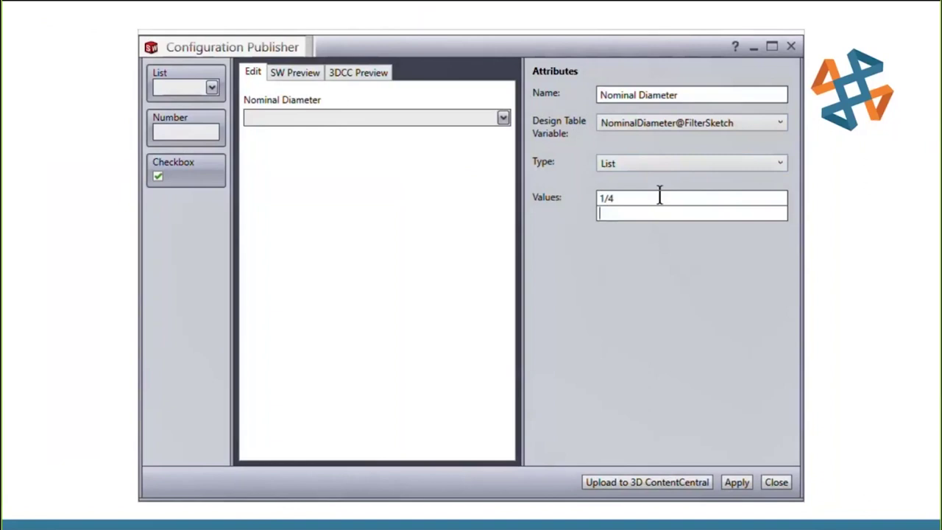
text(3/8)
key(Return)
text(1/2)
key(Return)
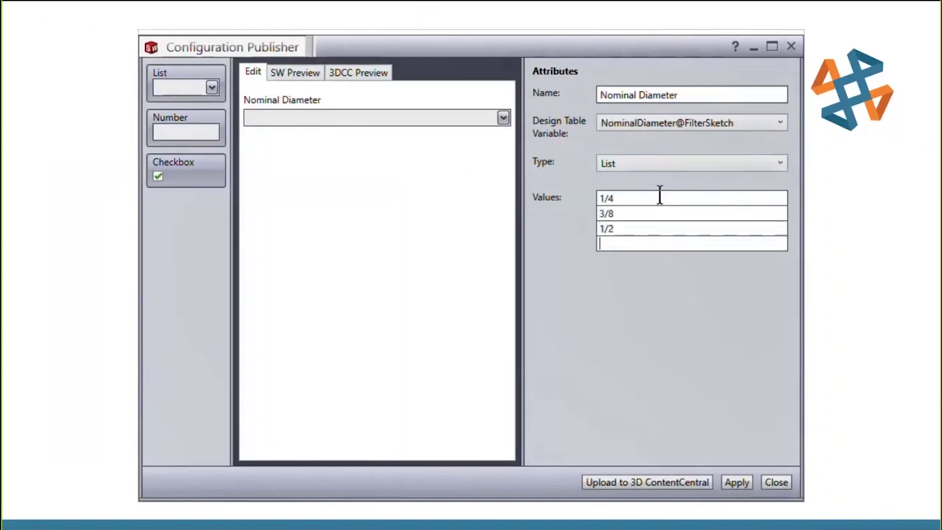
text(3/4)
key(Return)
text(1)
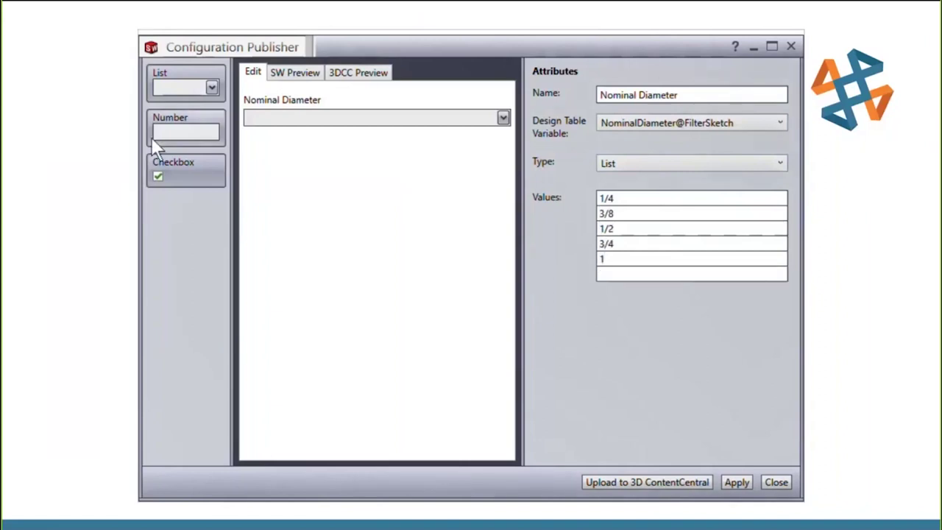
Step: Add a second list control named Outer Diameter and link it to the design table variable OuterDiameter@PipeSketch
drag(156, 76, 388, 180)
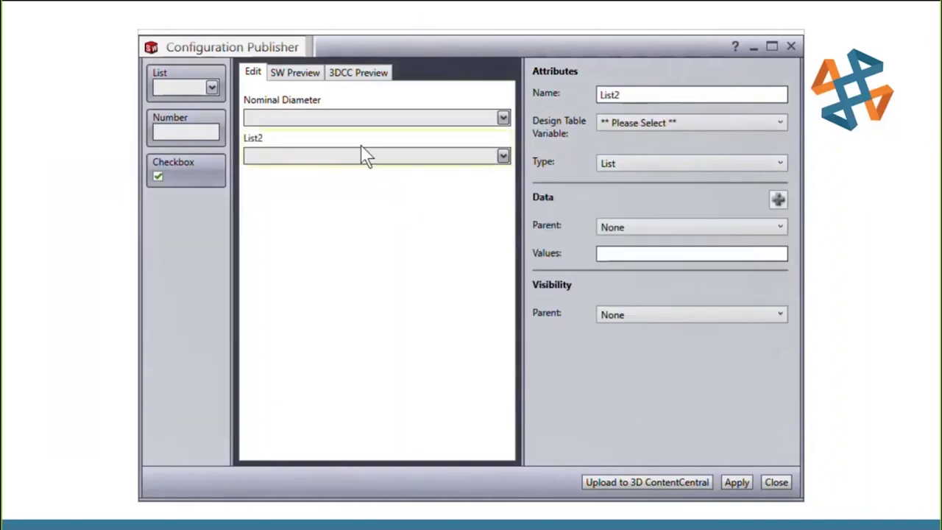
drag(648, 94, 582, 95)
text(O)
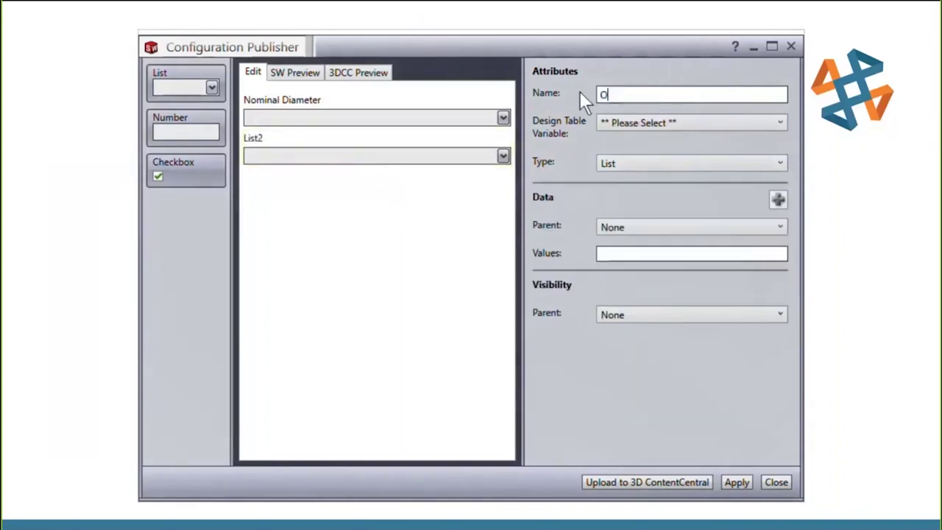
text(uter Diameter)
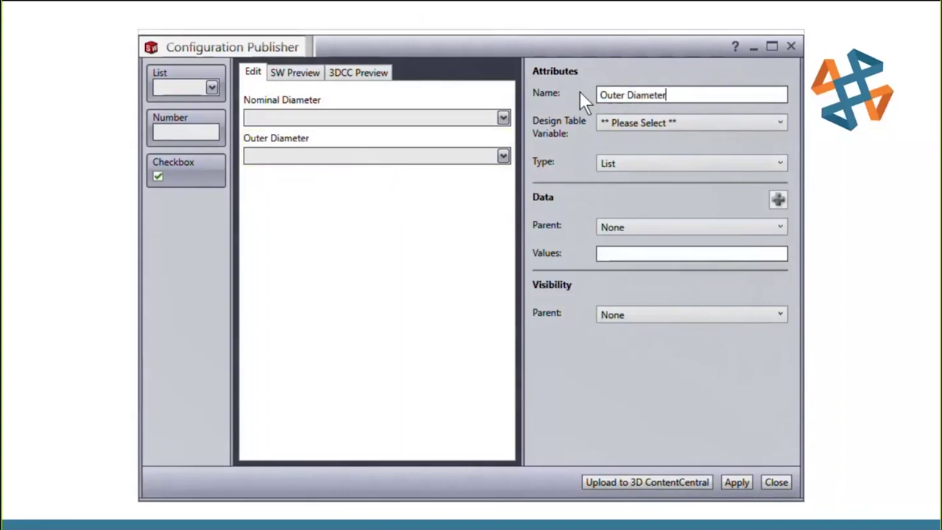
click(633, 123)
click(645, 157)
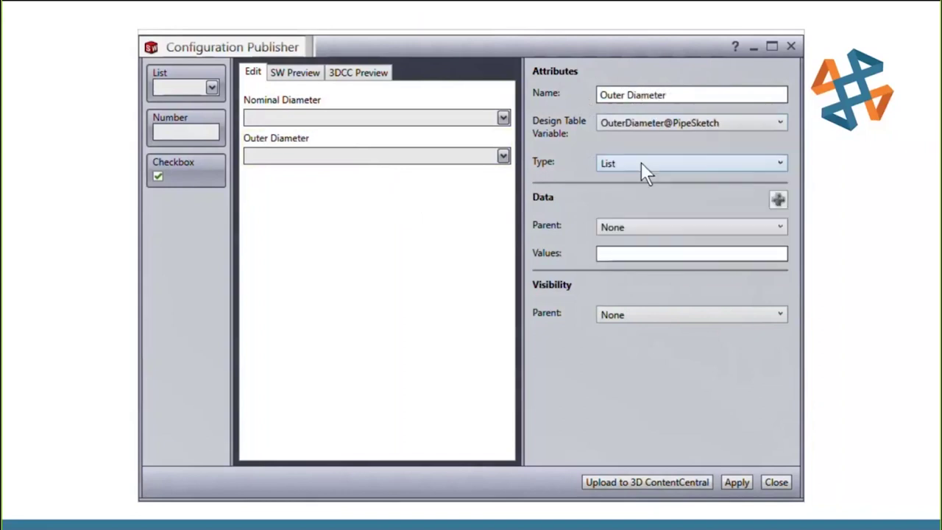
Step: Make Nominal Diameter the parent of the Outer Diameter list and enter .540 for 1/4, .675 for 3/8 and .840 for 1/2
click(648, 227)
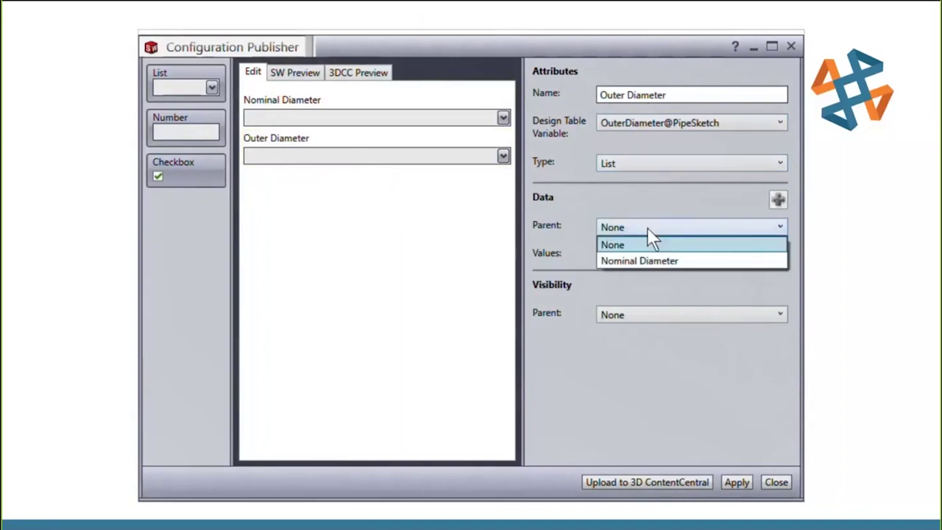
click(651, 259)
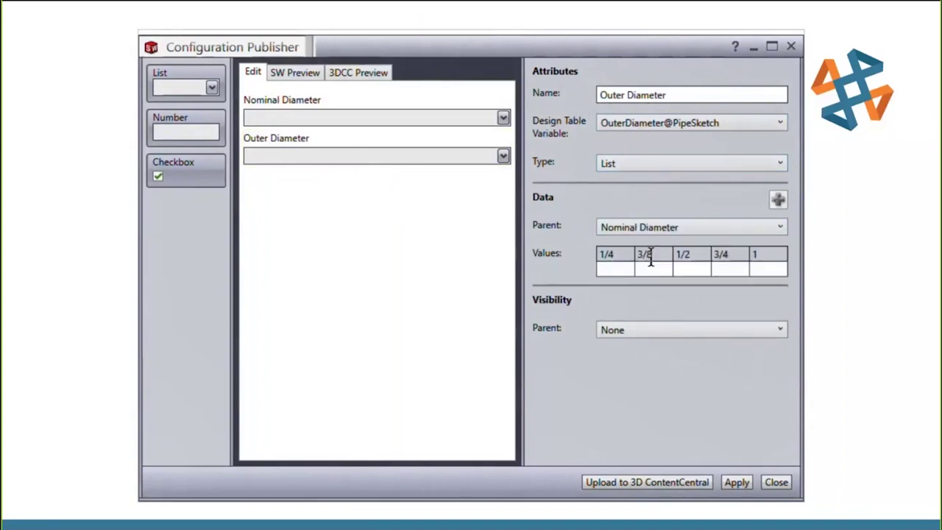
click(622, 270)
text(.540)
click(652, 271)
text(.675)
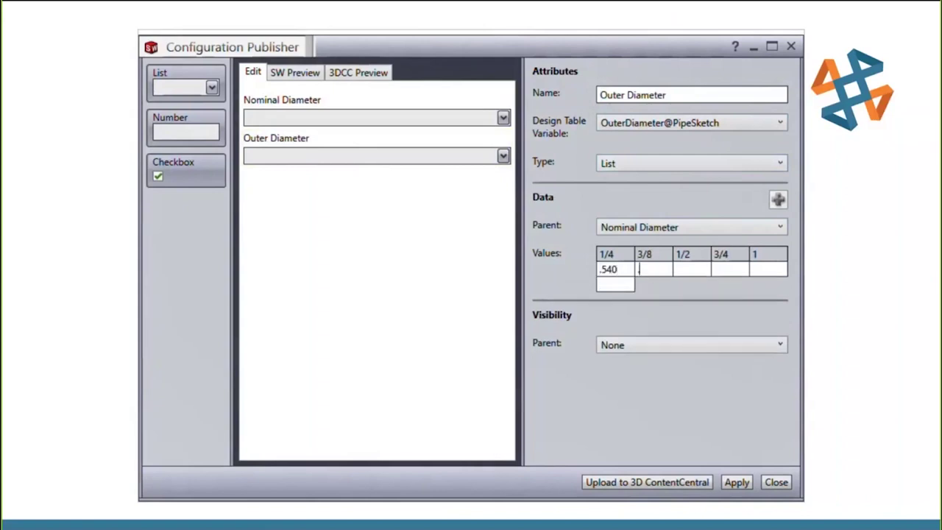
click(683, 269)
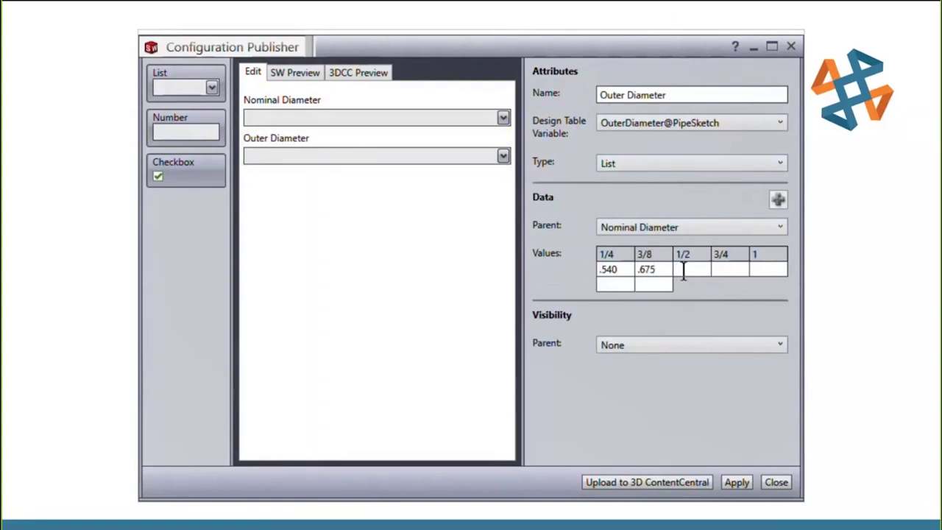
text(.840)
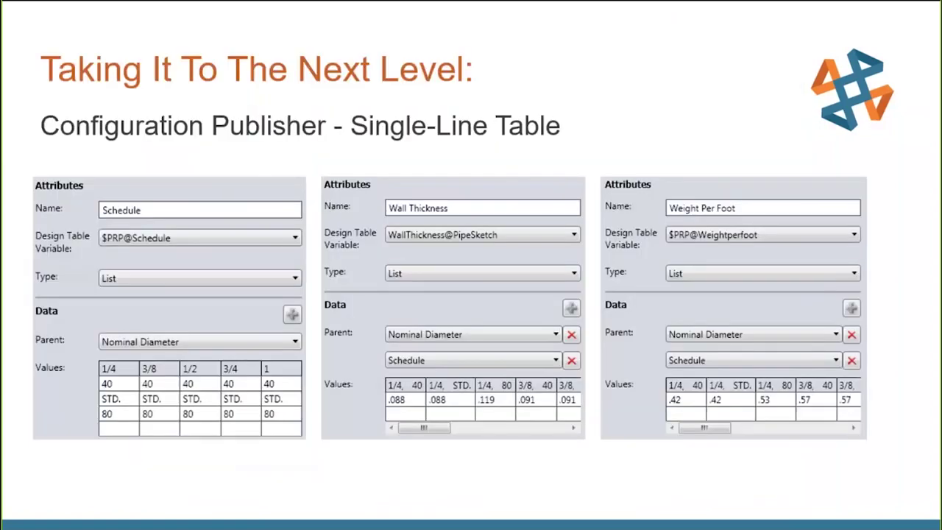
key(Right)
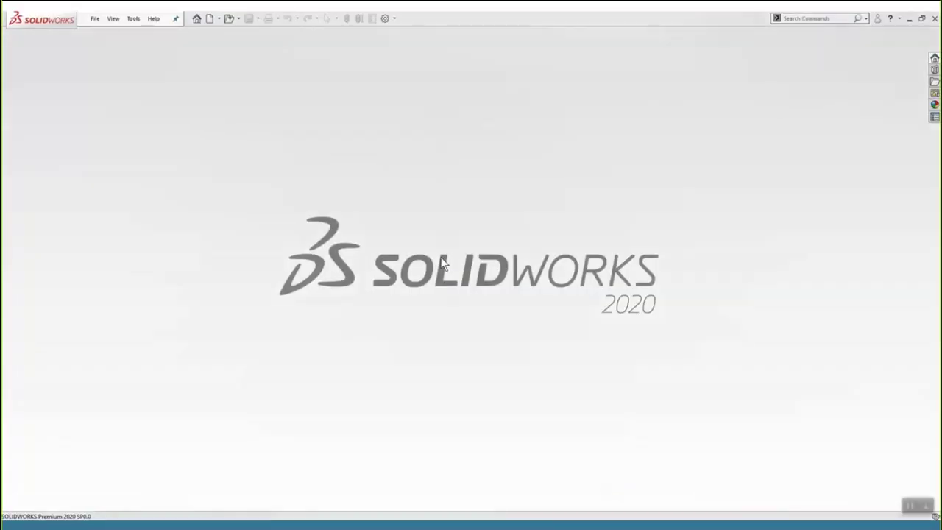
Step: Open the recent part Pipe-ConfigPub-NoTable.SLDPRT and show its configurations with the design table listed
click(95, 19)
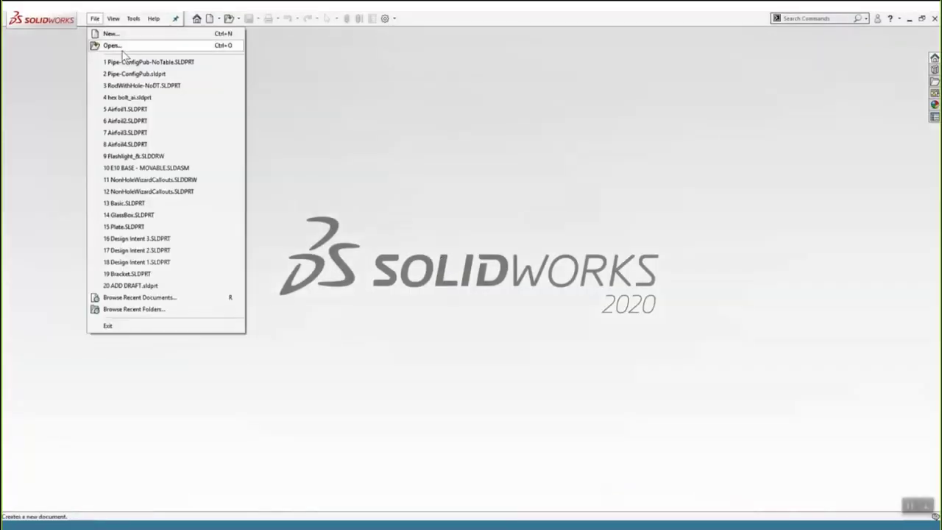
click(124, 61)
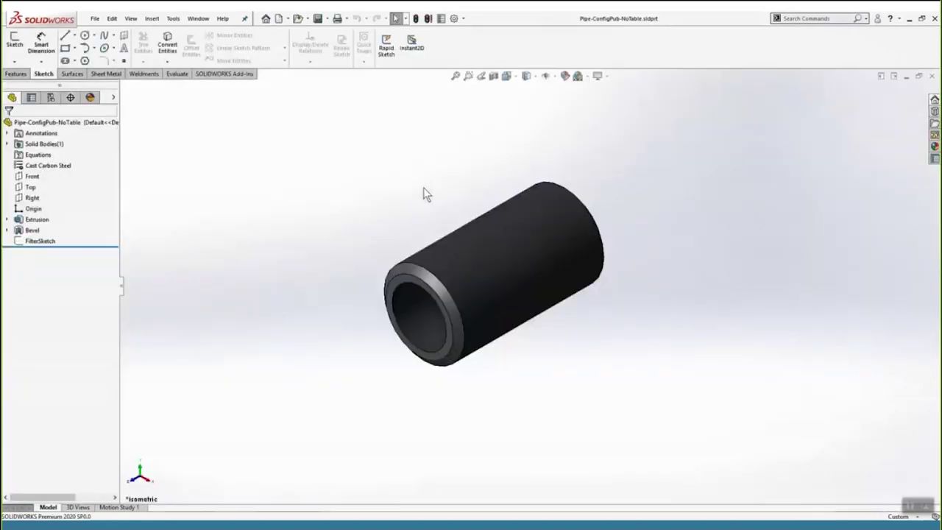
click(51, 98)
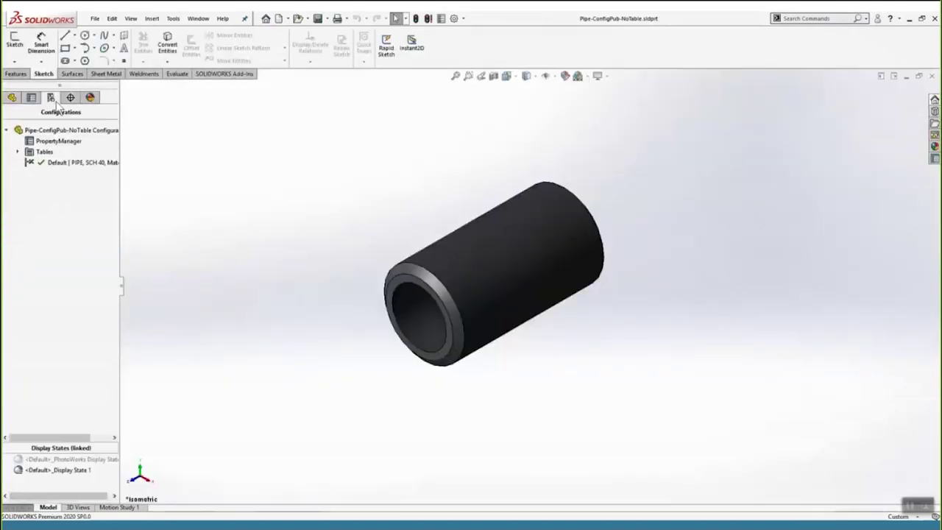
click(18, 152)
click(78, 171)
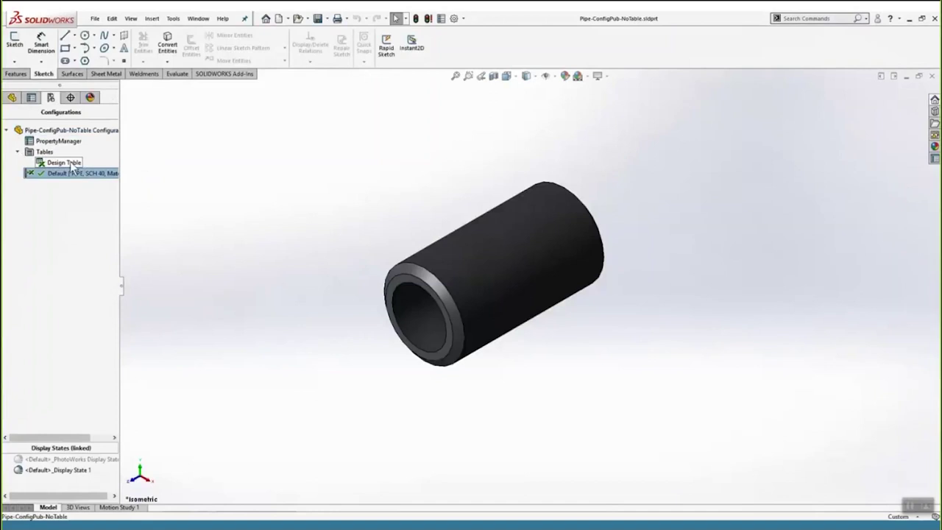
click(71, 164)
Step: Open the part's published PropertyManager for editing and examine the attributes of its Nominal Diameter, Outer Diameter and Schedule lists
click(59, 141)
right_click(65, 145)
key(Escape)
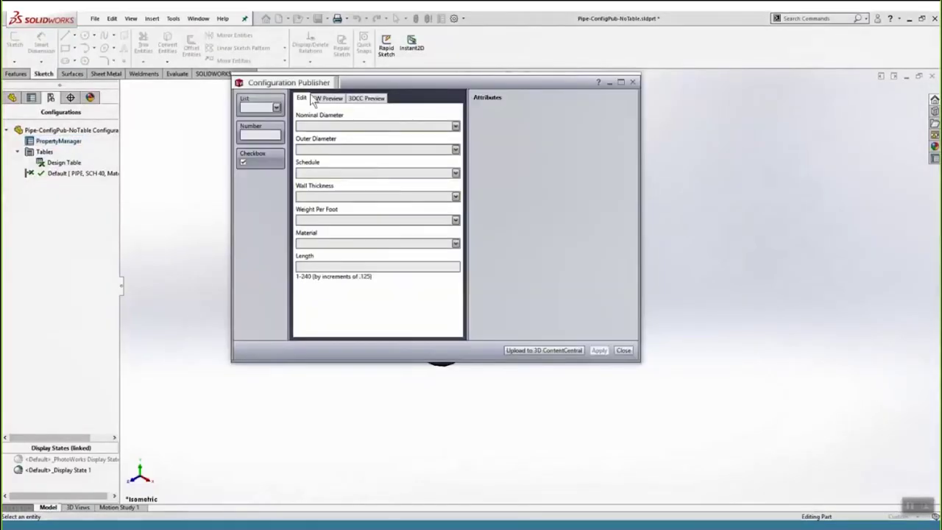
click(376, 125)
click(395, 151)
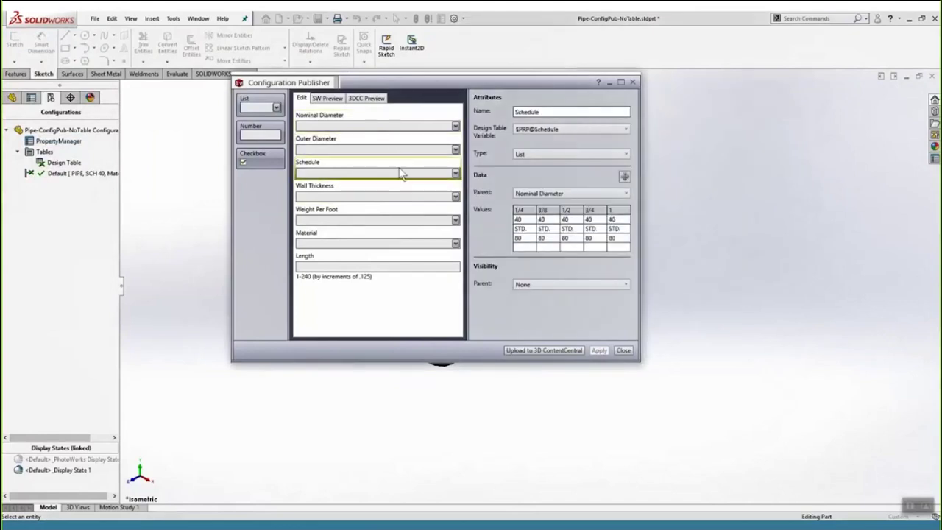
Step: Preview the published SOLIDWORKS interface, check the Nominal Diameter and Schedule choices, and close the Configuration Publisher
click(328, 100)
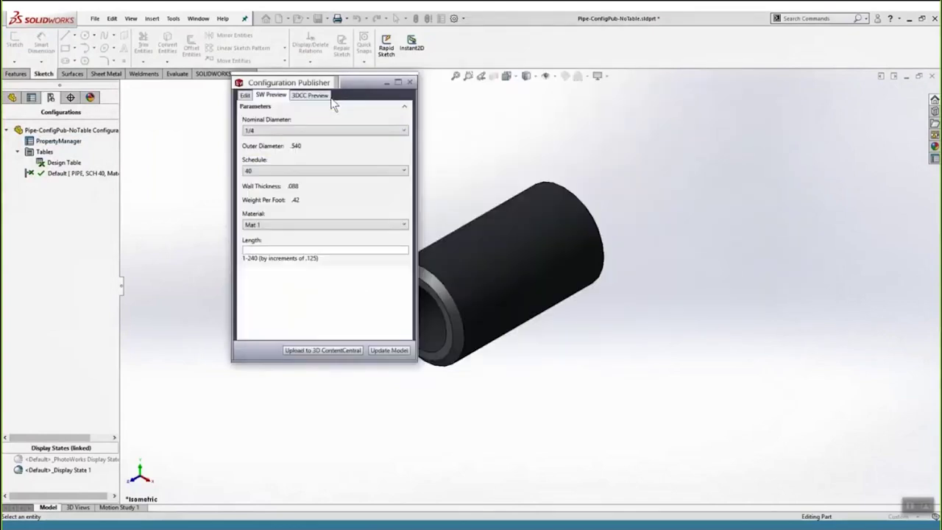
click(346, 130)
click(346, 129)
click(363, 171)
click(364, 169)
click(410, 83)
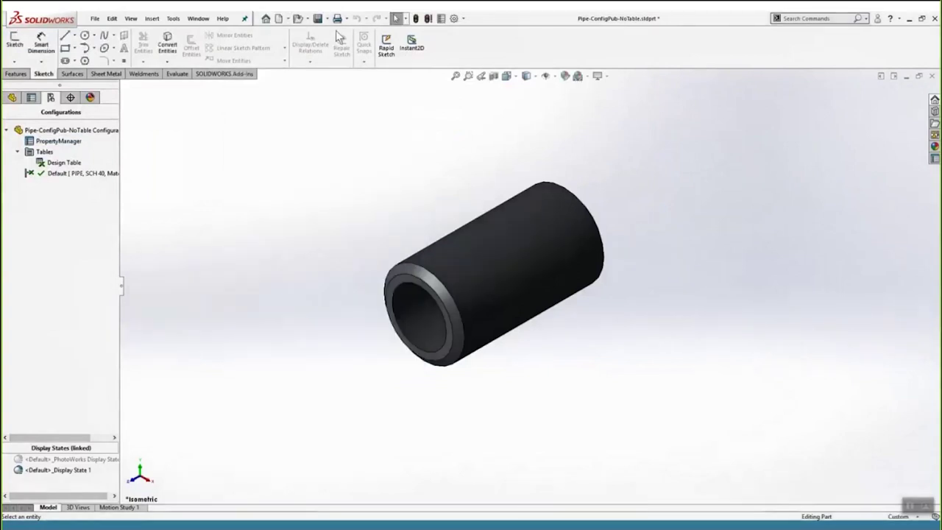
Step: Make a new assembly from the pipe part and place the part at the assembly origin
click(96, 19)
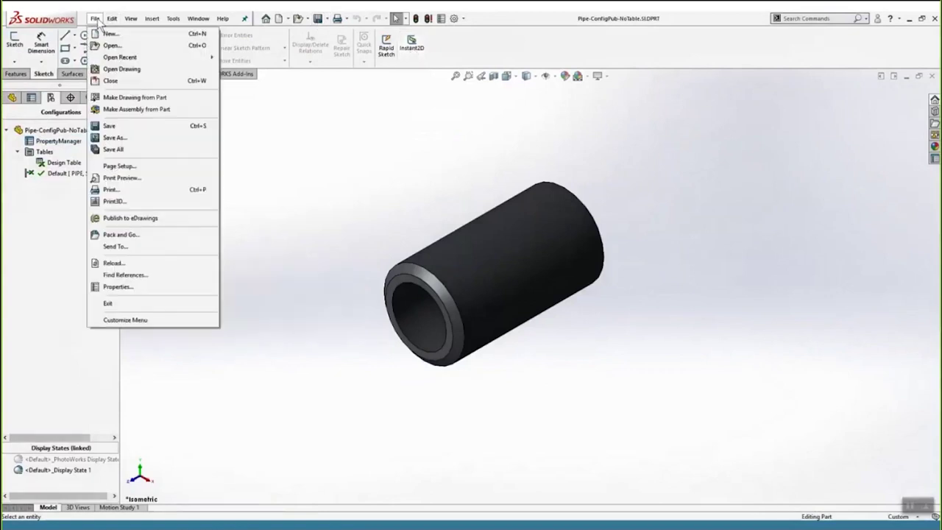
click(116, 110)
double_click(190, 162)
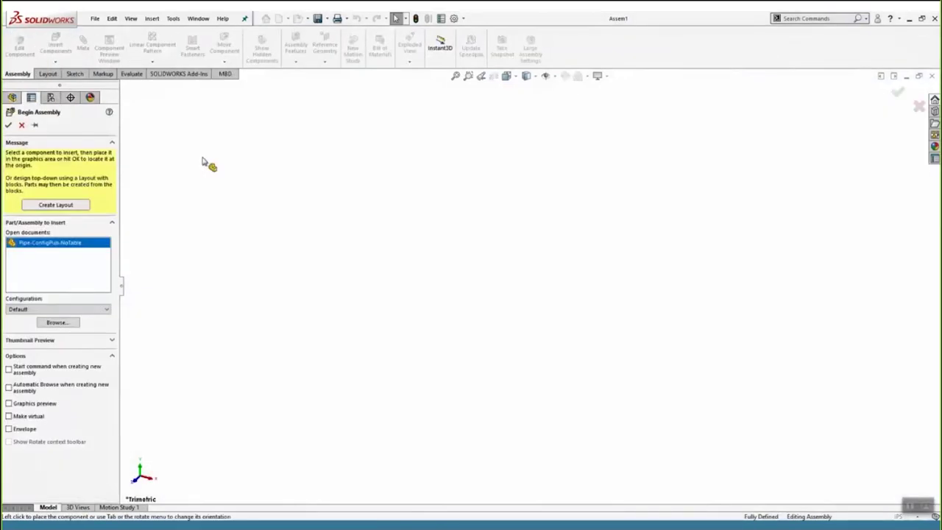
click(9, 125)
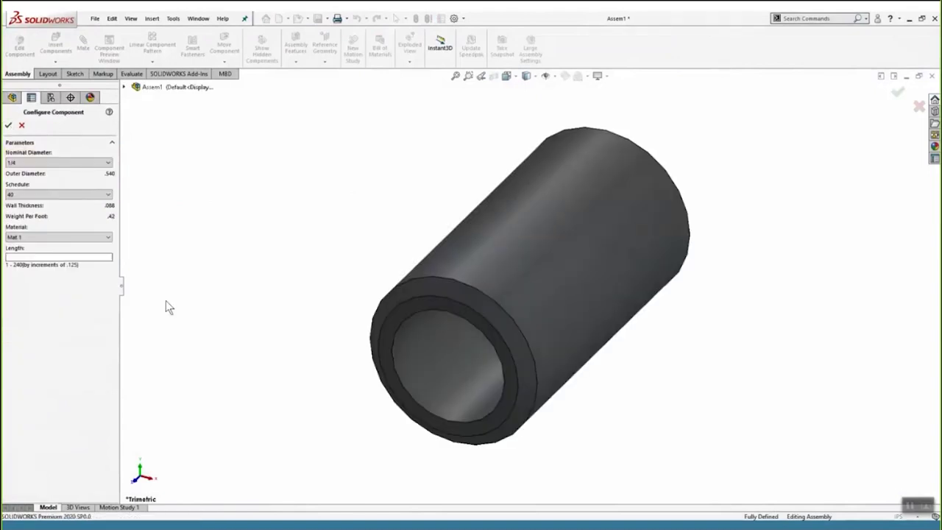
Step: Configure the inserted pipe with a nominal diameter of 1/2 and schedule 80, and enter its length
scroll(530, 287, up, 1)
click(64, 163)
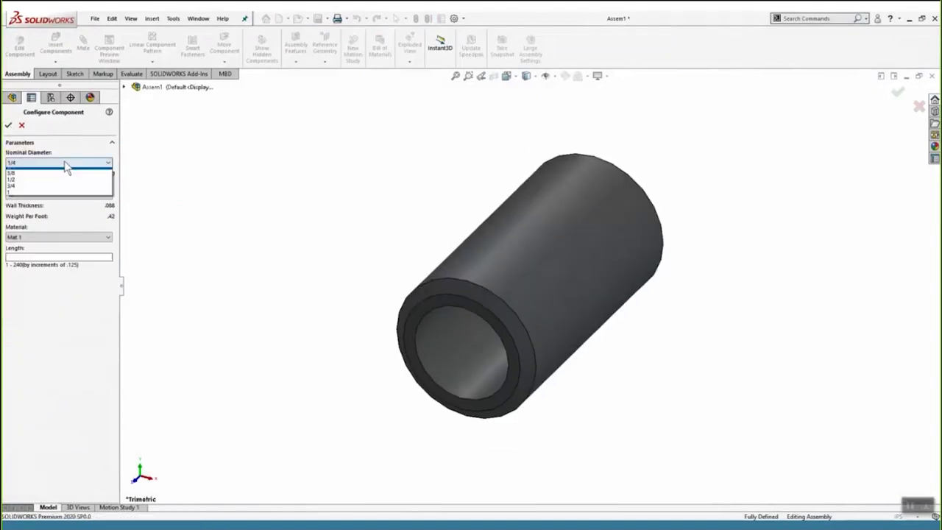
click(52, 179)
click(54, 195)
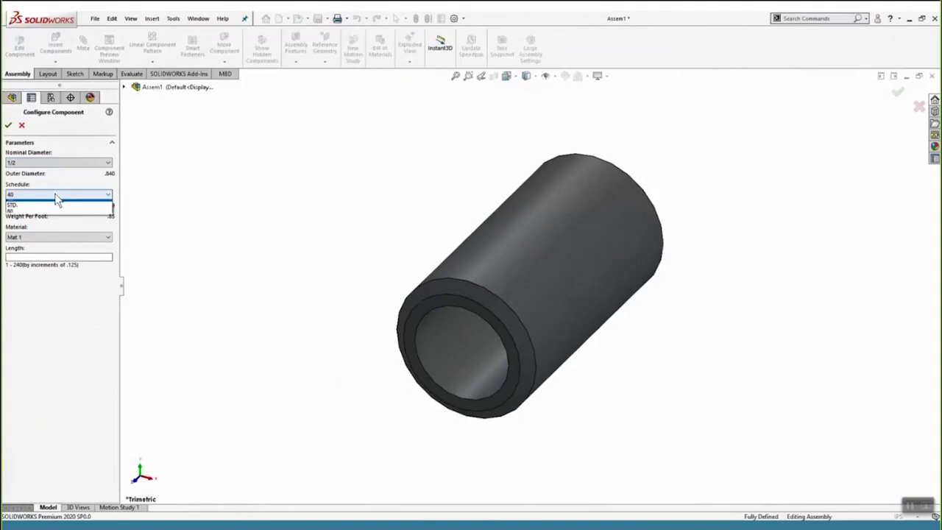
click(22, 211)
click(65, 256)
text(1)
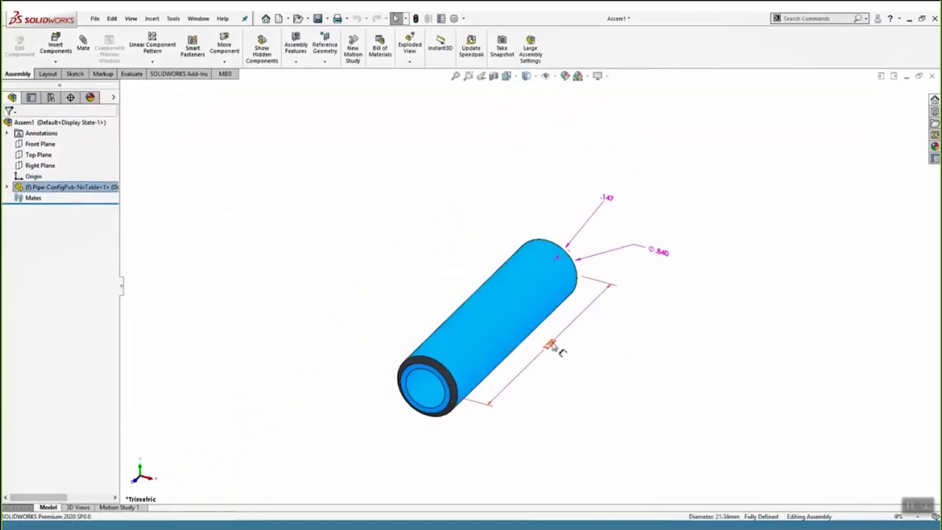
click(181, 506)
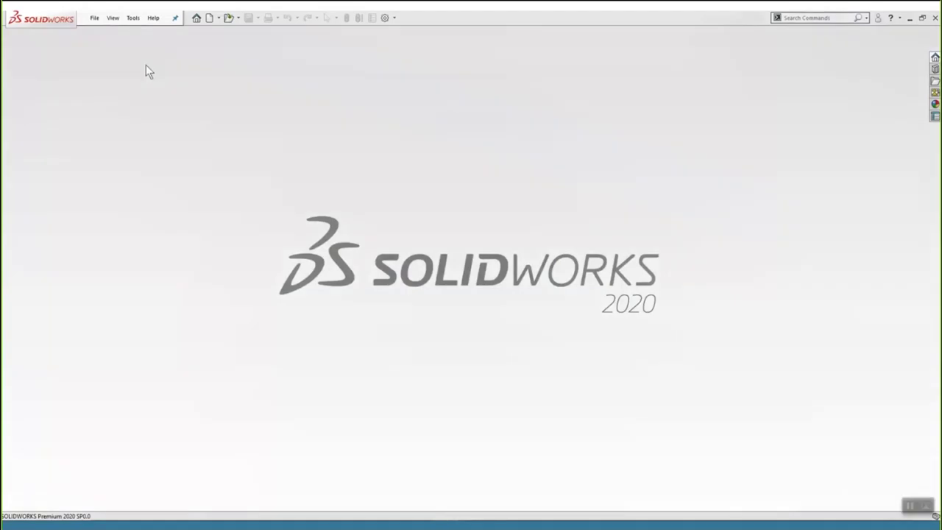
Step: Open the Missing_Link-WithConfigPub part and open its design table for editing from the configurations
click(94, 18)
click(124, 61)
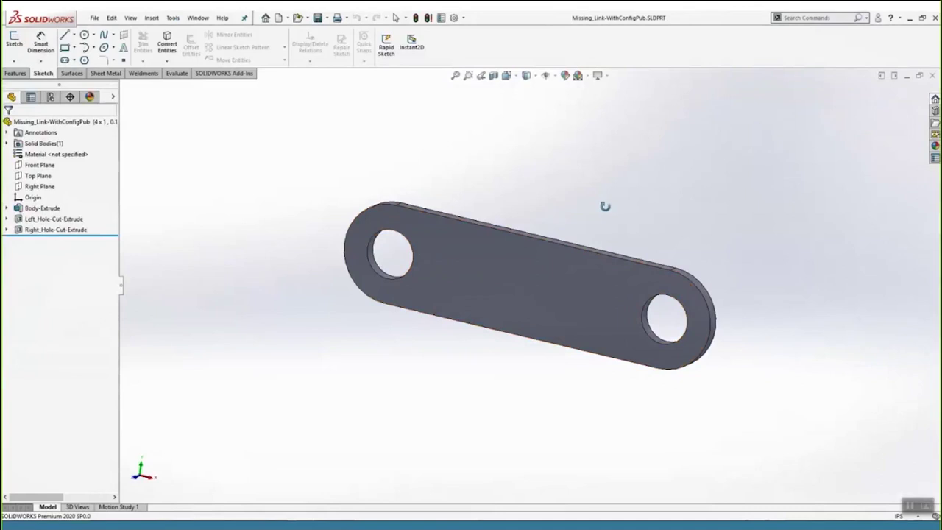
click(49, 98)
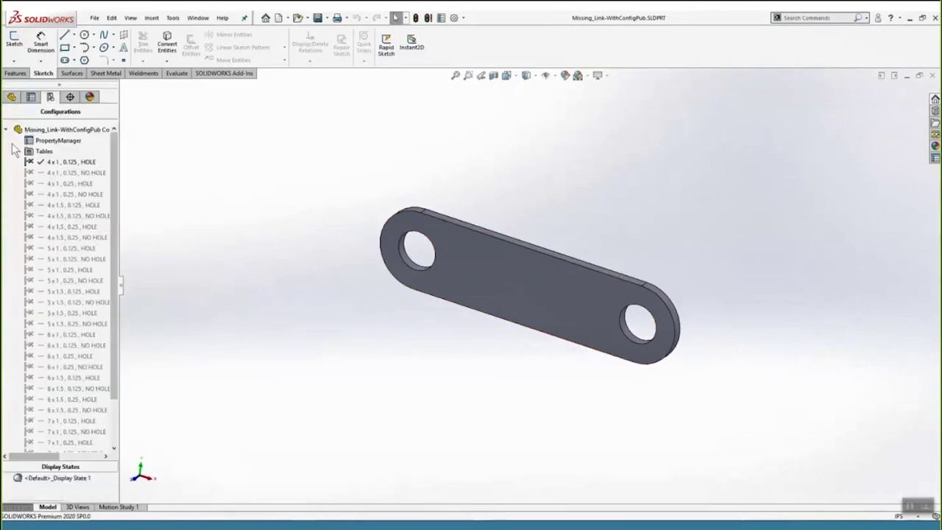
right_click(56, 163)
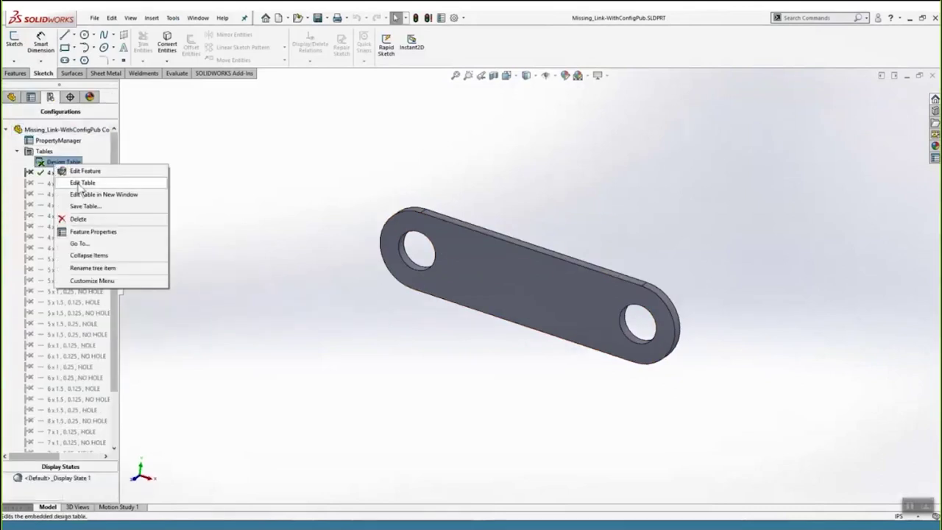
click(78, 182)
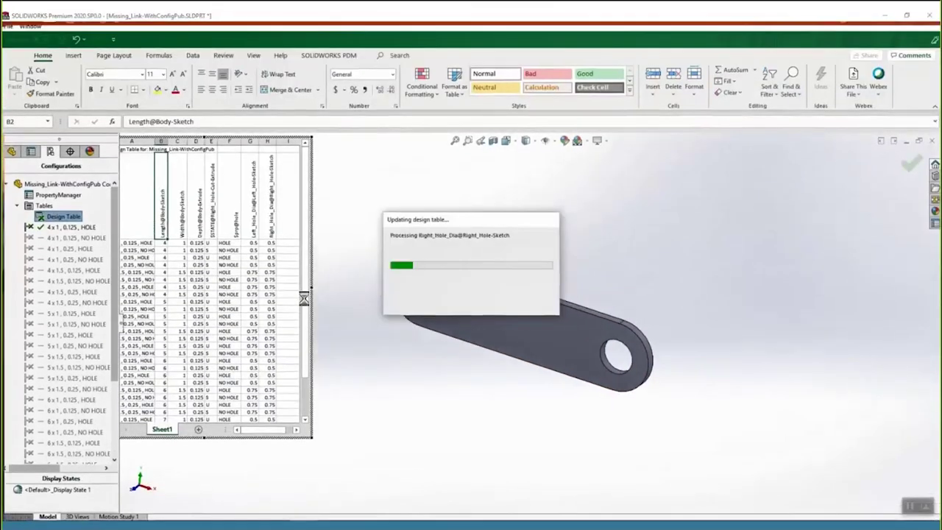
Step: Move the design table clear of the configuration list, examine its dimension columns and configuration rows, and close it
click(425, 364)
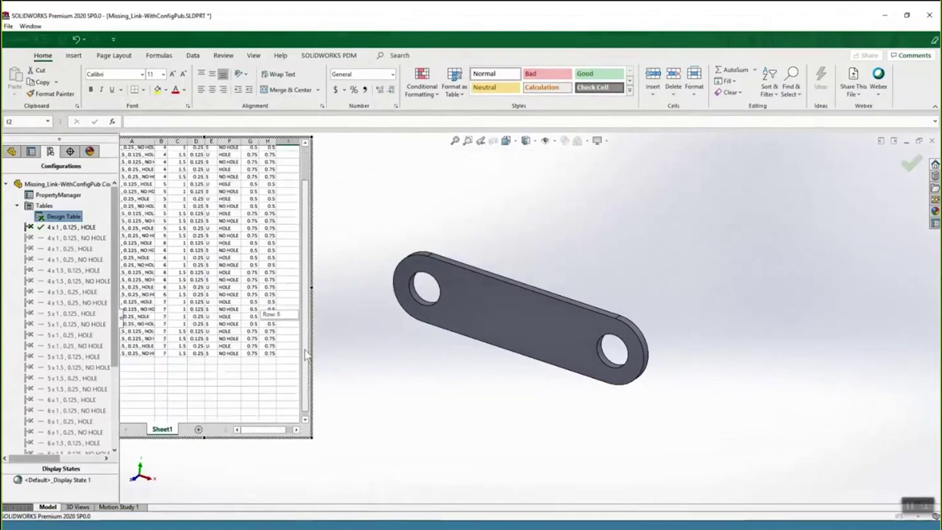
drag(155, 140, 187, 143)
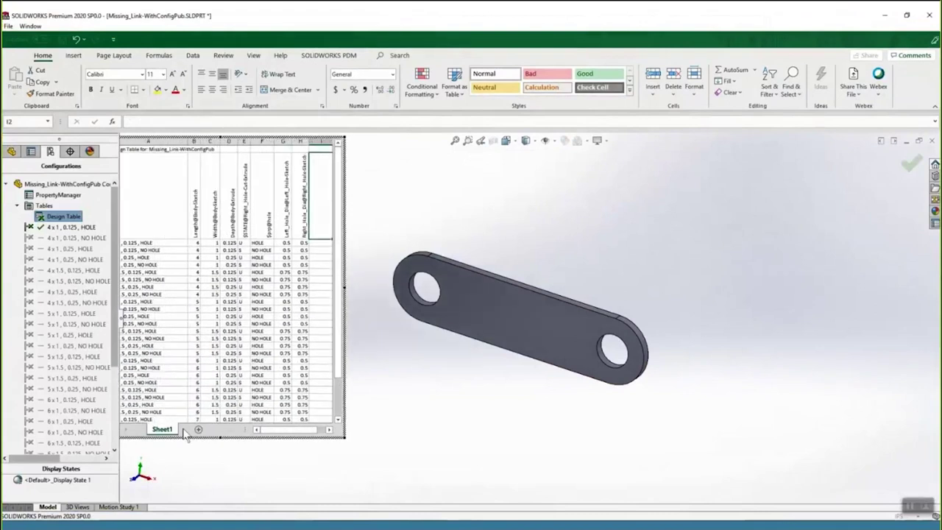
click(137, 137)
click(197, 150)
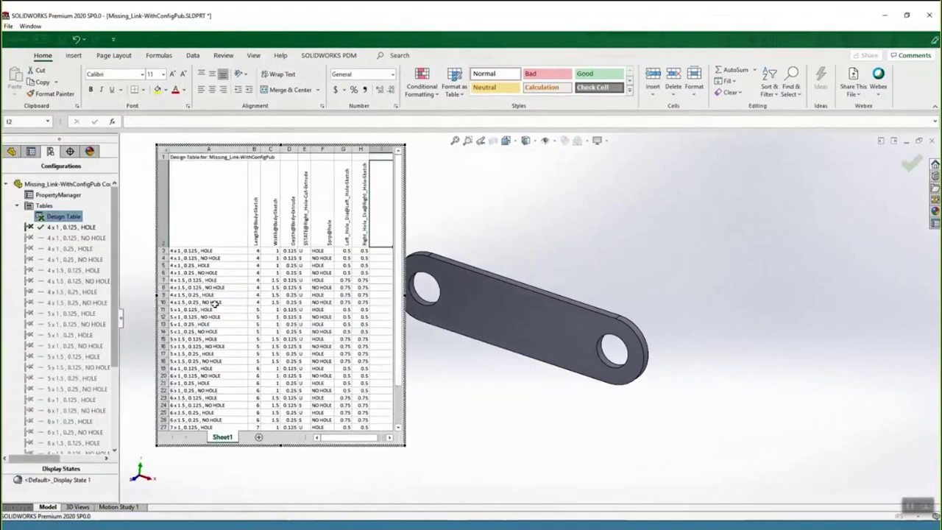
scroll(326, 380, down, 5)
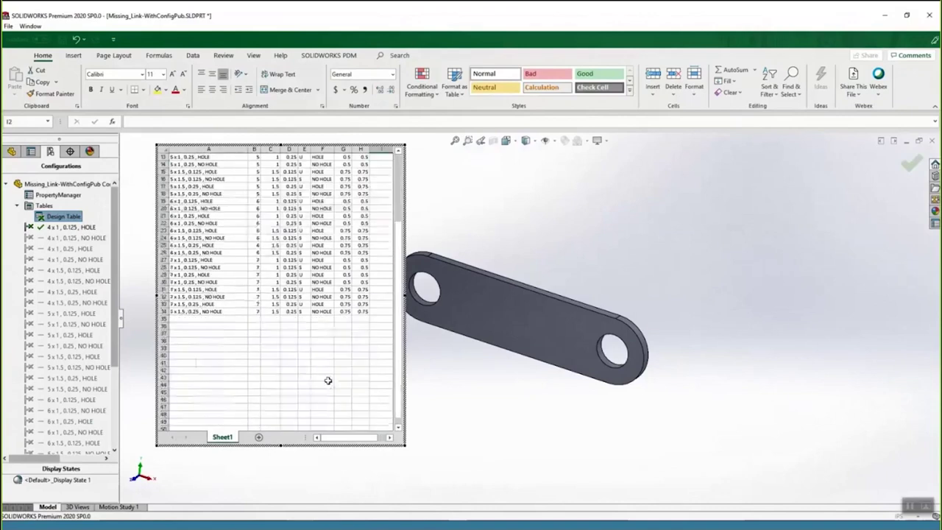
click(501, 419)
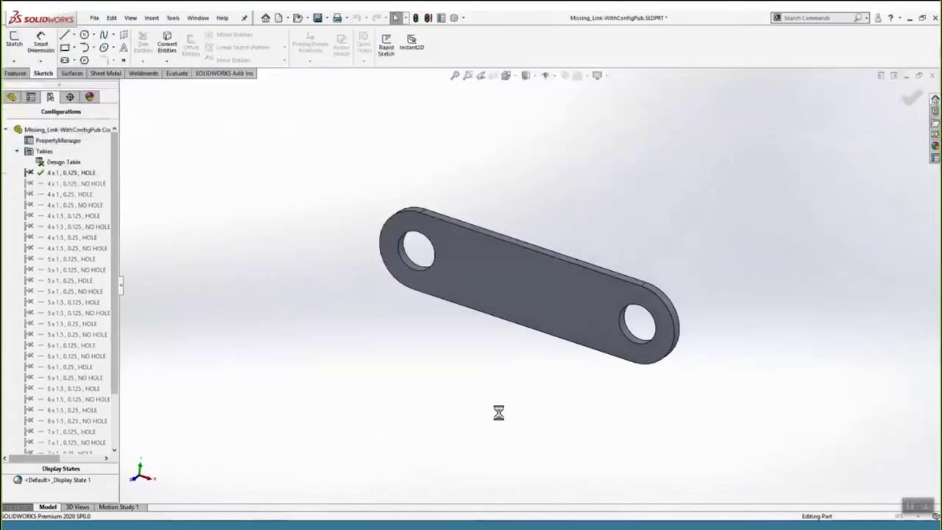
Step: Open the link's published PropertyManager for editing, examine the attributes of the Length, Width, Depth and Hole lists, and preview the SOLIDWORKS interface
right_click(64, 143)
click(82, 148)
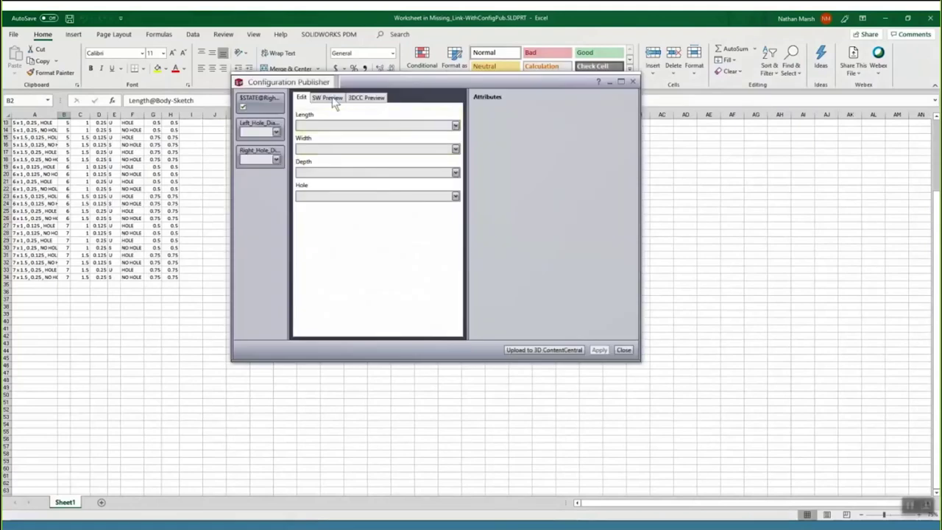
click(368, 127)
click(366, 149)
click(377, 174)
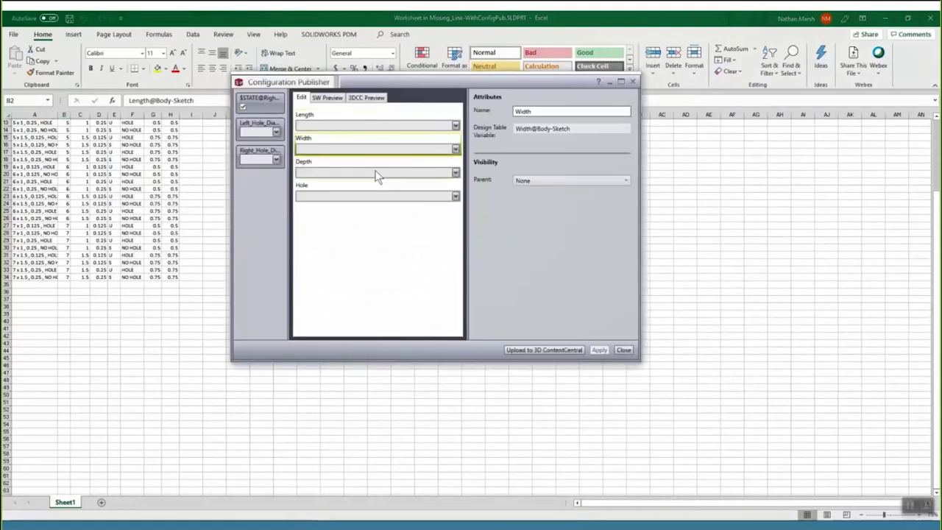
click(389, 197)
click(327, 97)
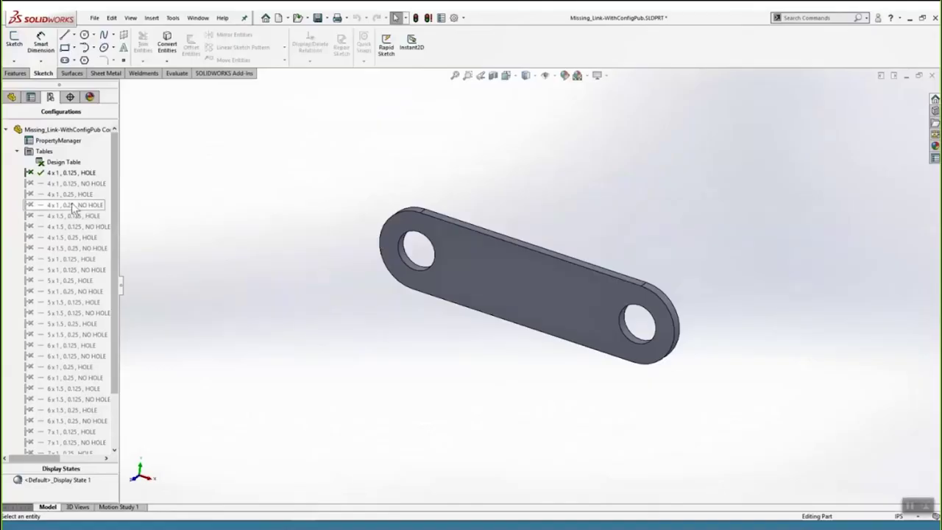
Step: Activate several link configurations in turn, including 4 x 1.5, 0.25, HOLE, finishing with 6 x 1.5, 0.125, HOLE, and return to the feature tree
double_click(72, 204)
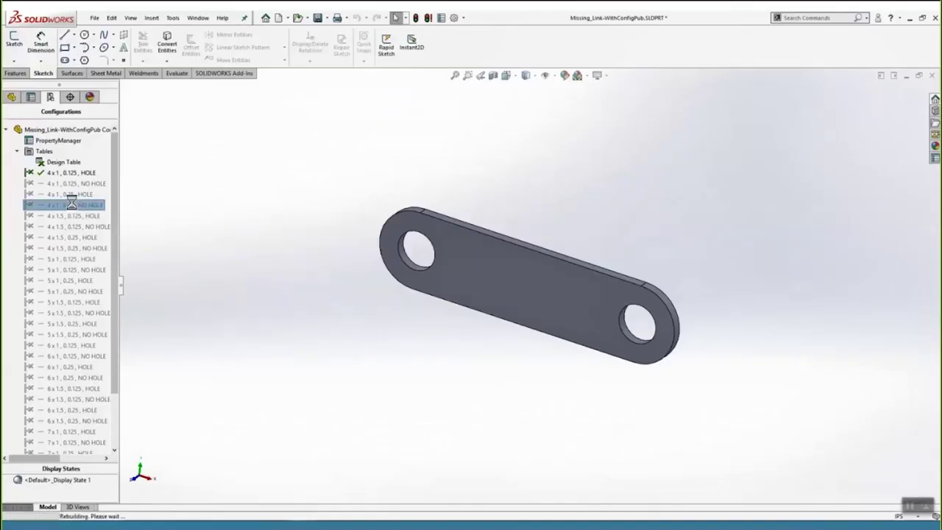
double_click(70, 238)
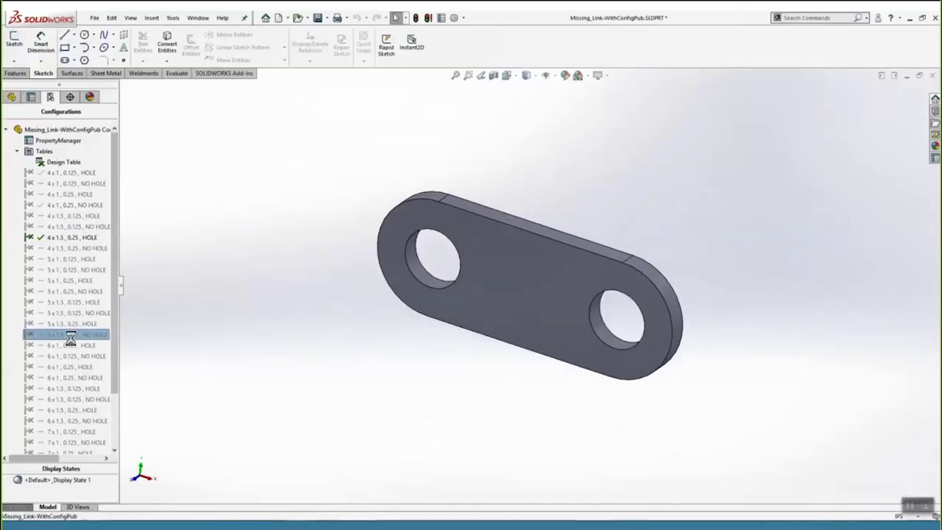
double_click(71, 388)
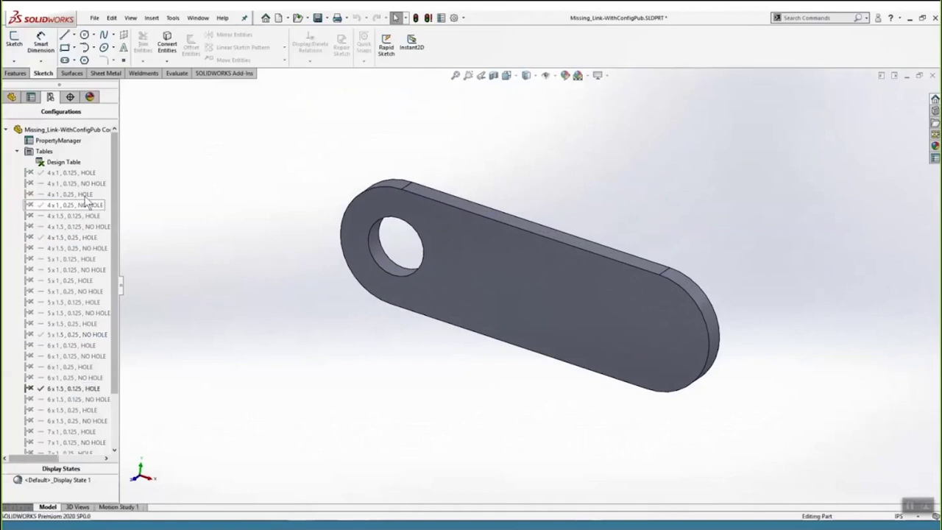
click(12, 97)
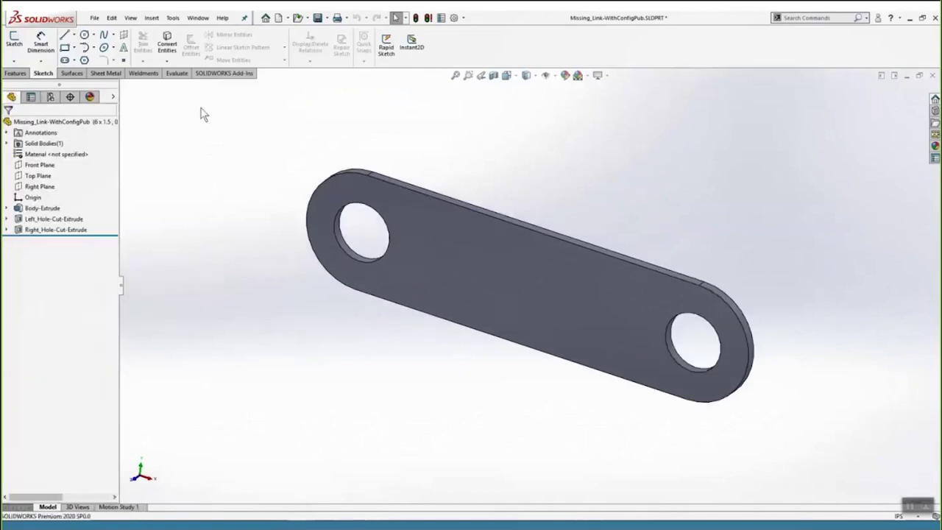
Step: Create a new assembly from the Assembly_IN template and insert the Missing_Link-WithConfigPub part at its origin
click(94, 17)
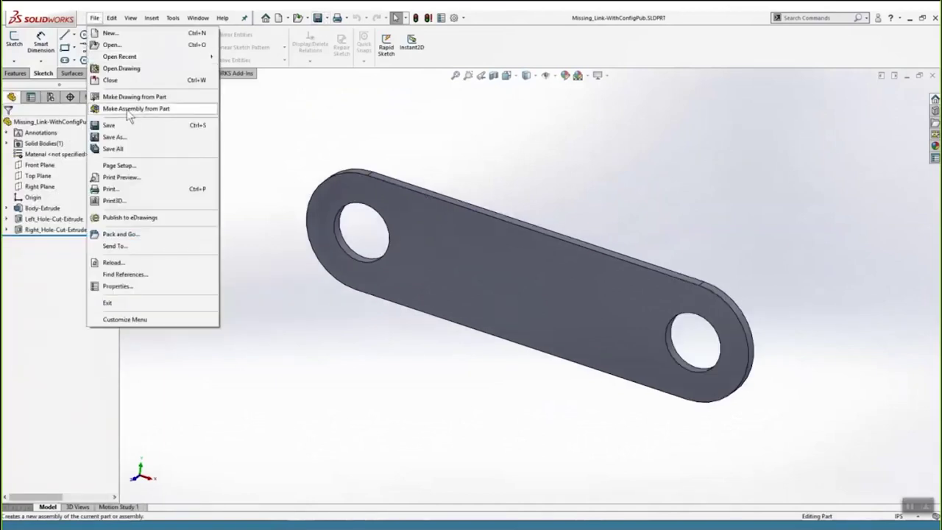
click(279, 21)
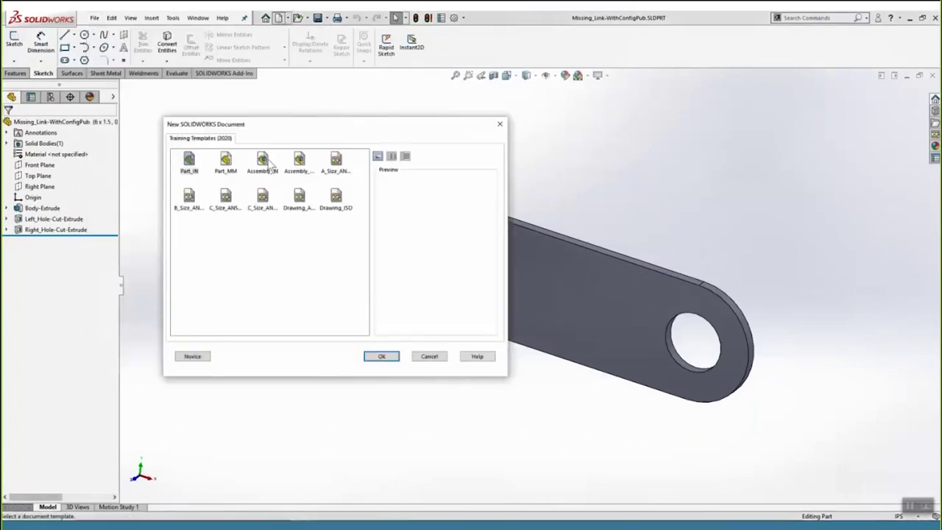
click(269, 165)
click(388, 360)
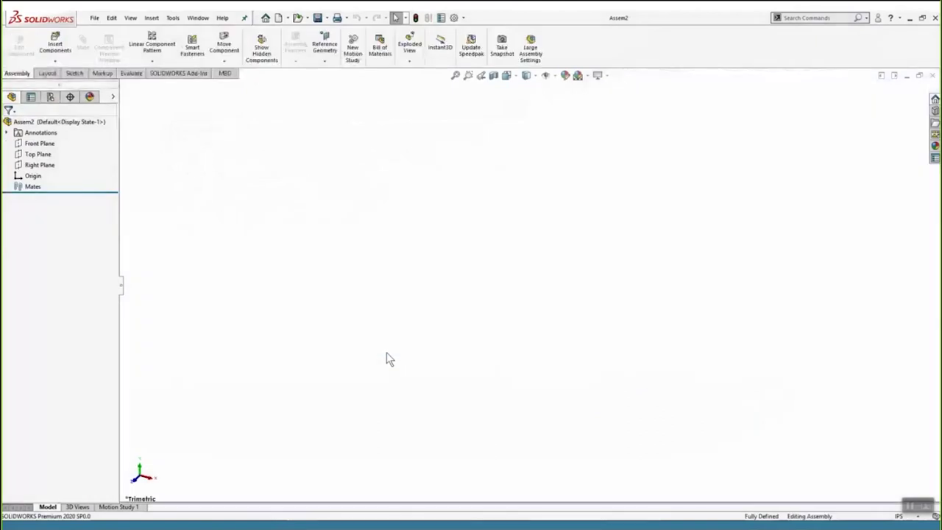
click(55, 45)
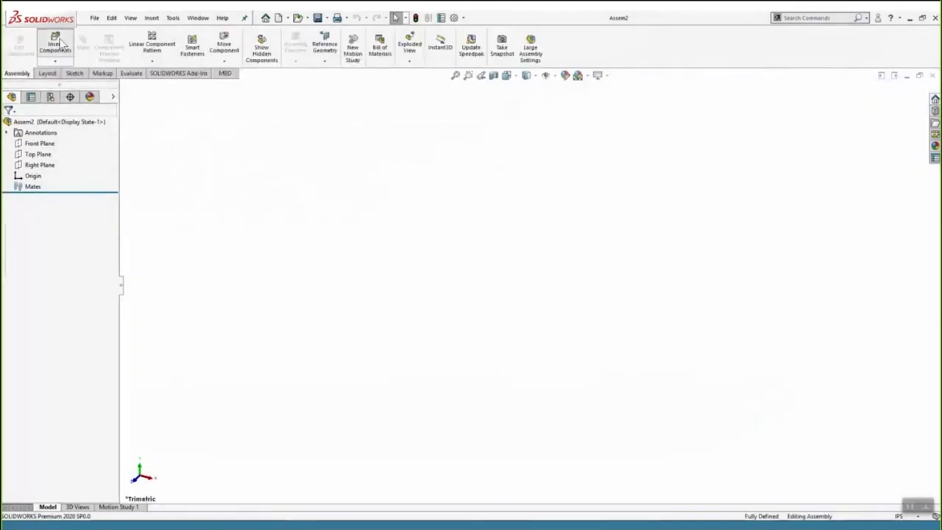
click(47, 231)
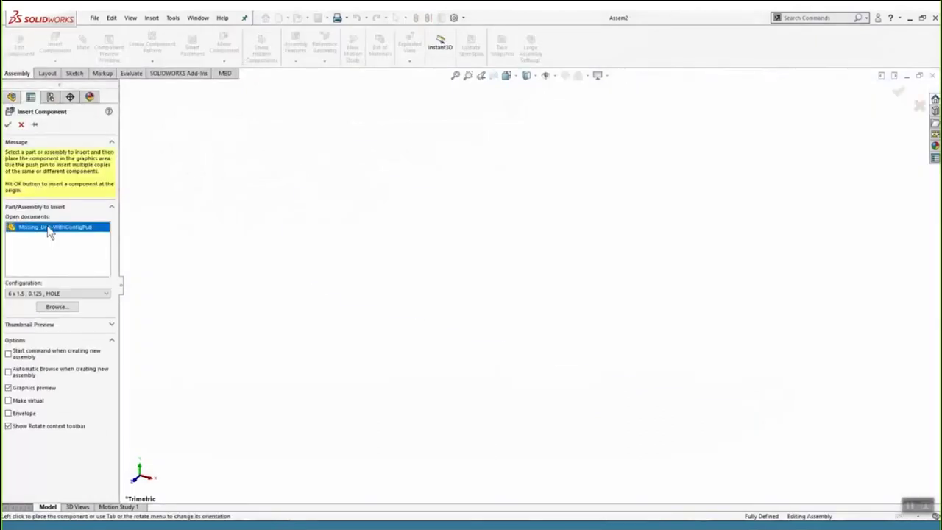
click(7, 125)
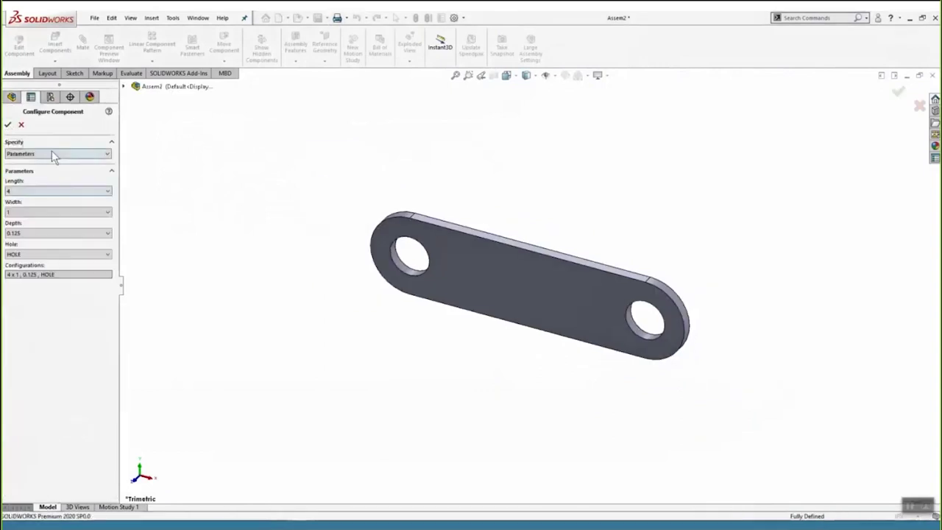
Step: Configure the inserted link with length 6, width 1.5 and NO HOLE, and check its dimensions on the model
click(76, 190)
click(78, 212)
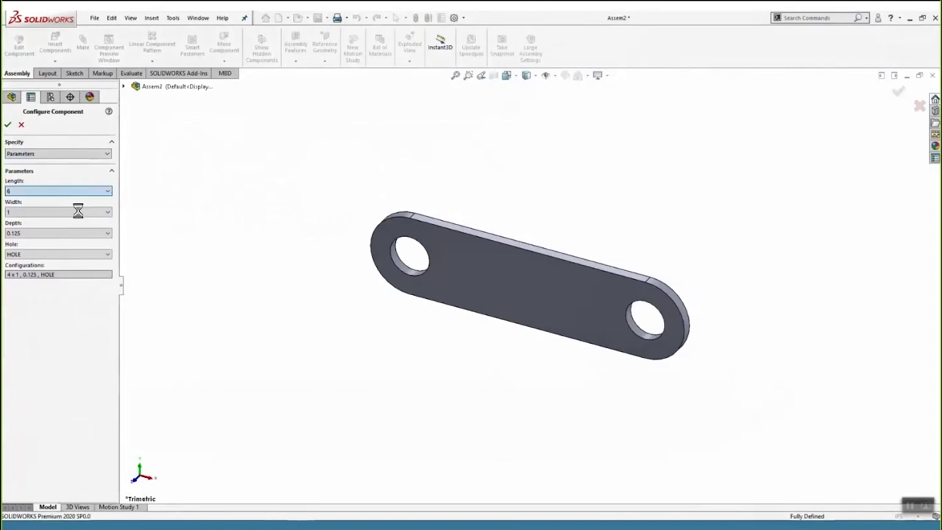
click(81, 213)
click(81, 225)
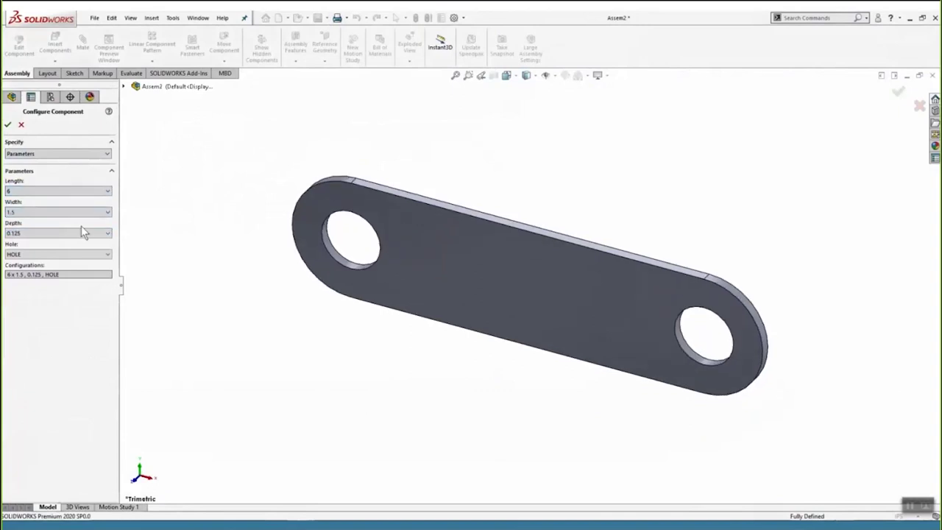
click(88, 255)
click(94, 271)
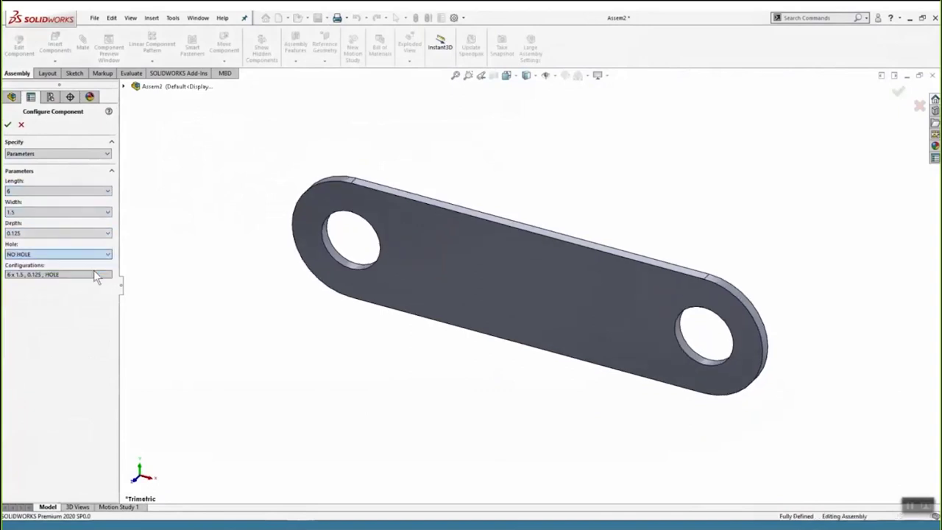
click(8, 125)
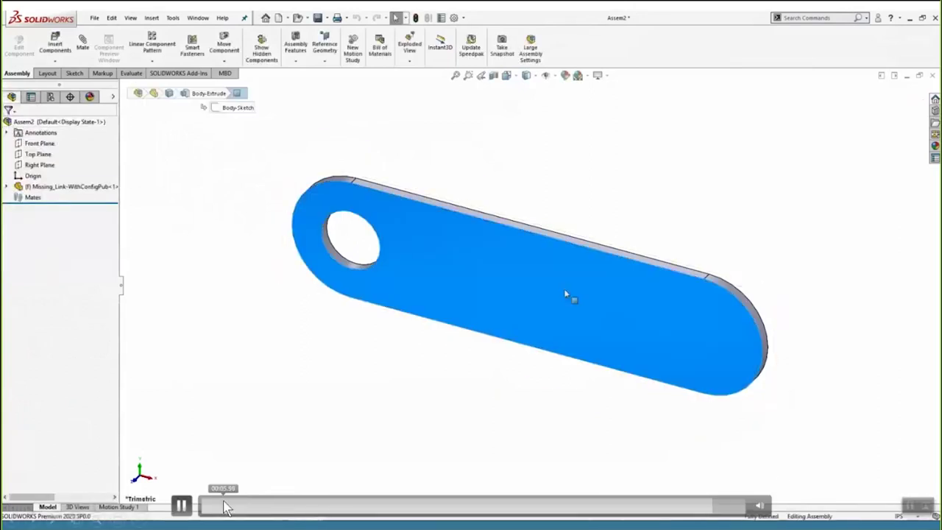
double_click(566, 294)
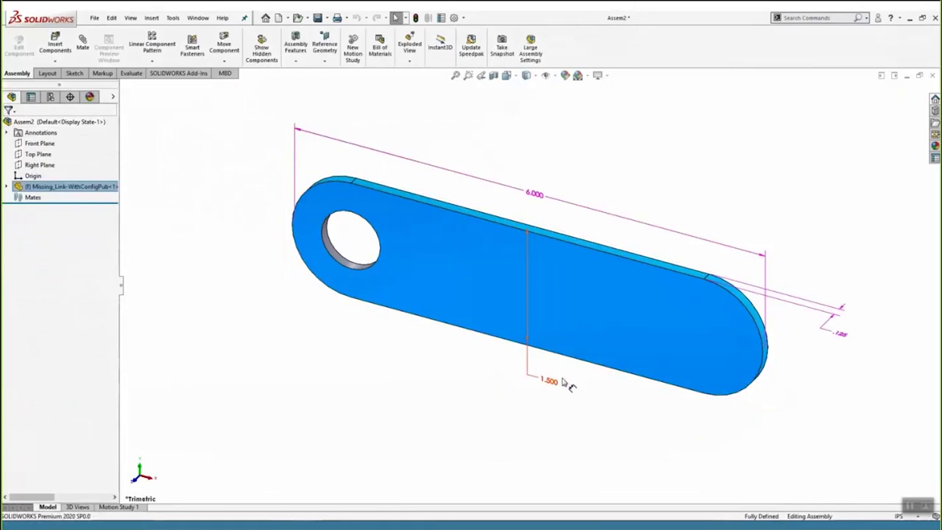
click(474, 387)
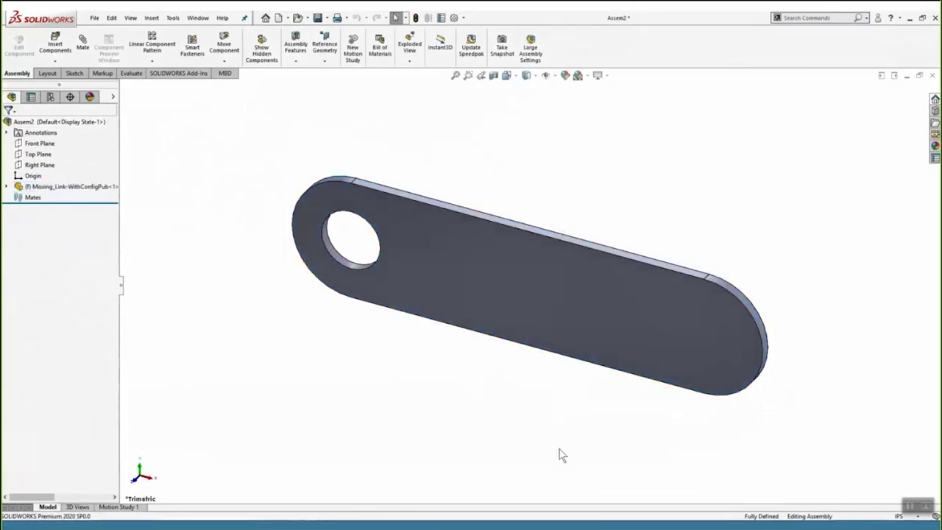